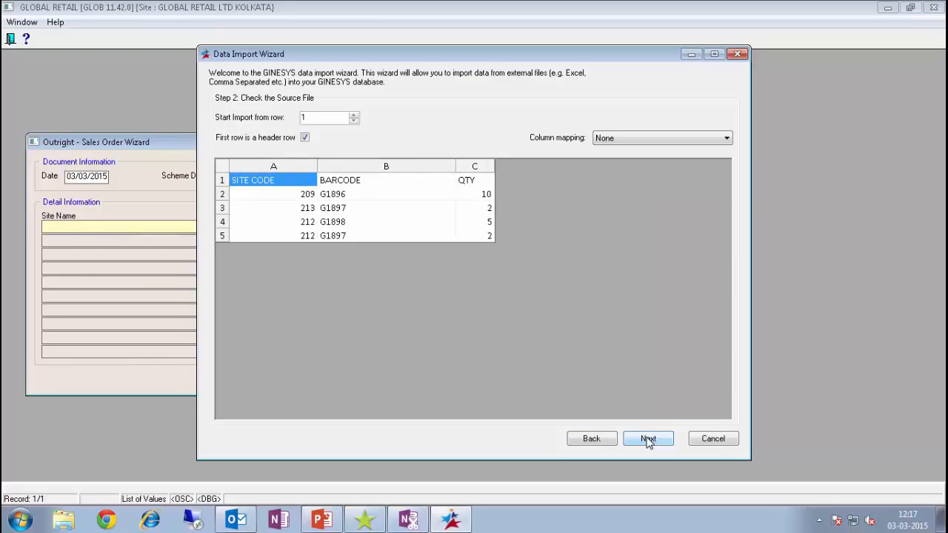
Accept the source preview and map the BARCODE, SITECODE and QTY targets to the BARCODE, SITE CODE and QTY source columns.
{"action": "left_click", "coordinate": [648, 440]}
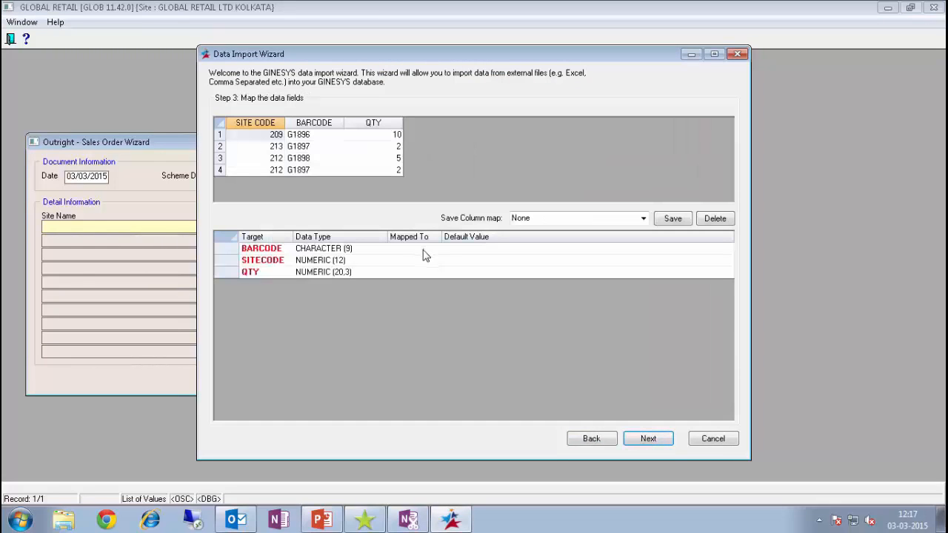
{"action": "left_click", "coordinate": [429, 251]}
{"action": "left_click", "coordinate": [436, 250]}
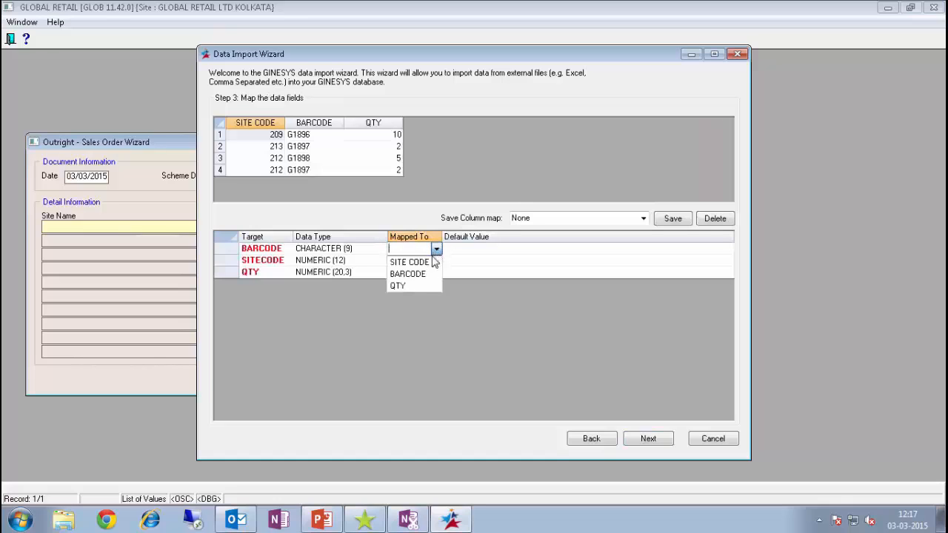
{"action": "left_click", "coordinate": [420, 273]}
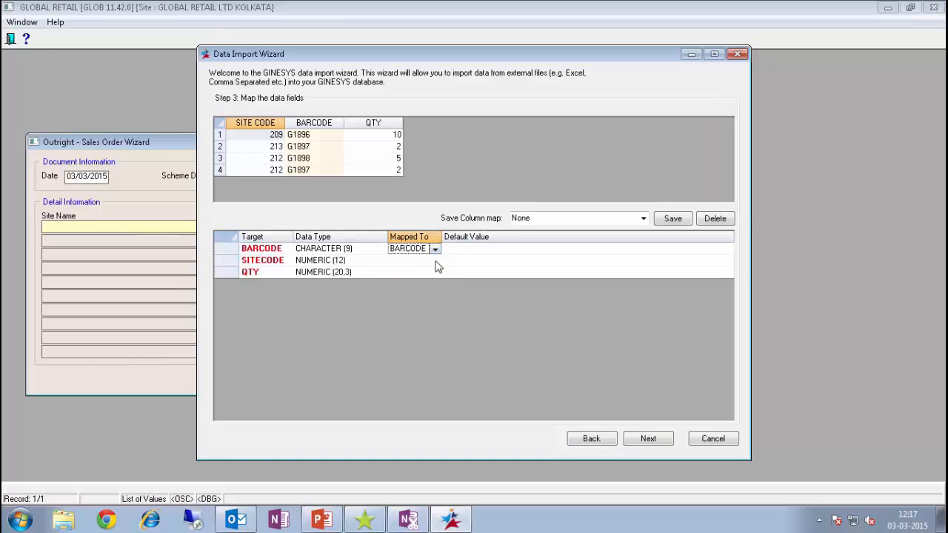
{"action": "left_click", "coordinate": [434, 261]}
{"action": "left_click", "coordinate": [435, 261]}
{"action": "left_click", "coordinate": [416, 273]}
{"action": "left_click", "coordinate": [437, 273]}
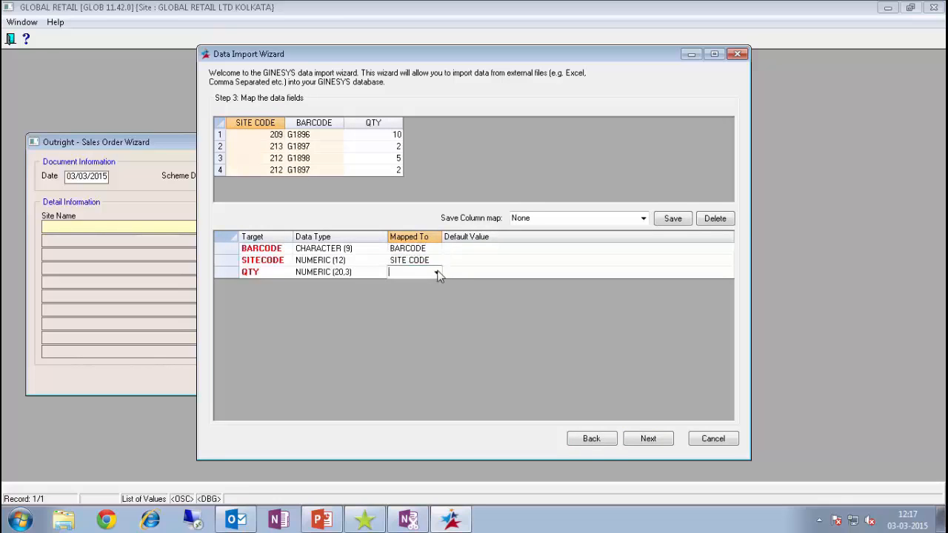
{"action": "left_click", "coordinate": [437, 273]}
{"action": "left_click", "coordinate": [425, 310]}
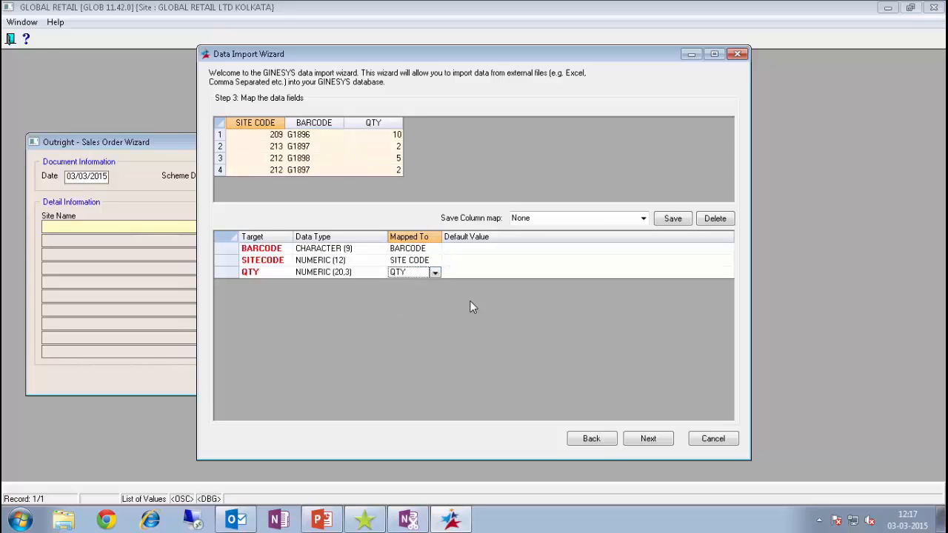
Validate the mapped outright sales order rows, finish the import and close the Data Import Wizard.
{"action": "left_click", "coordinate": [648, 440]}
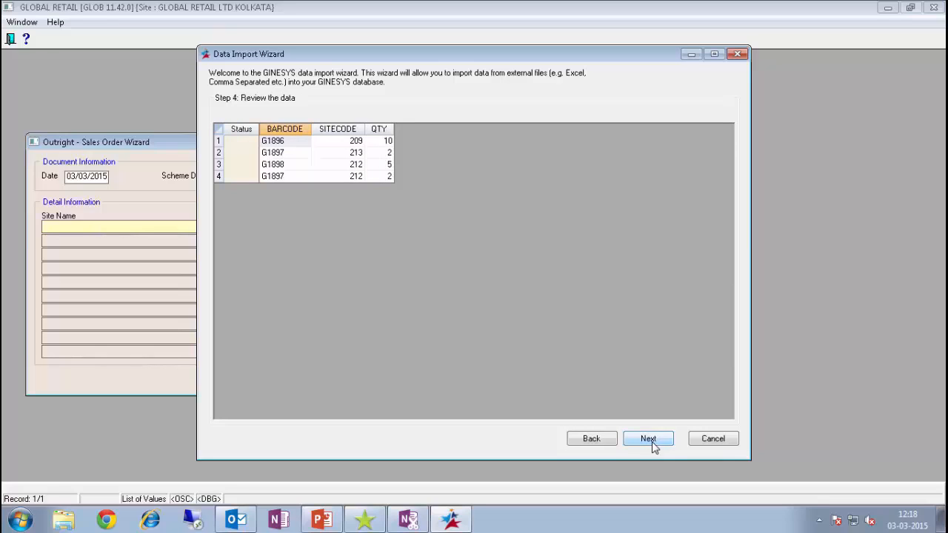
{"action": "left_click", "coordinate": [650, 442]}
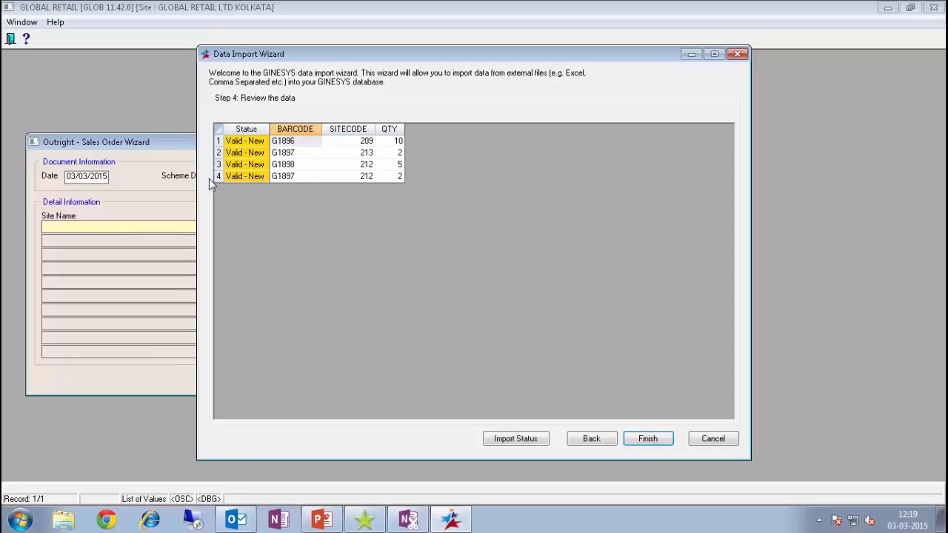
{"action": "left_click", "coordinate": [644, 440]}
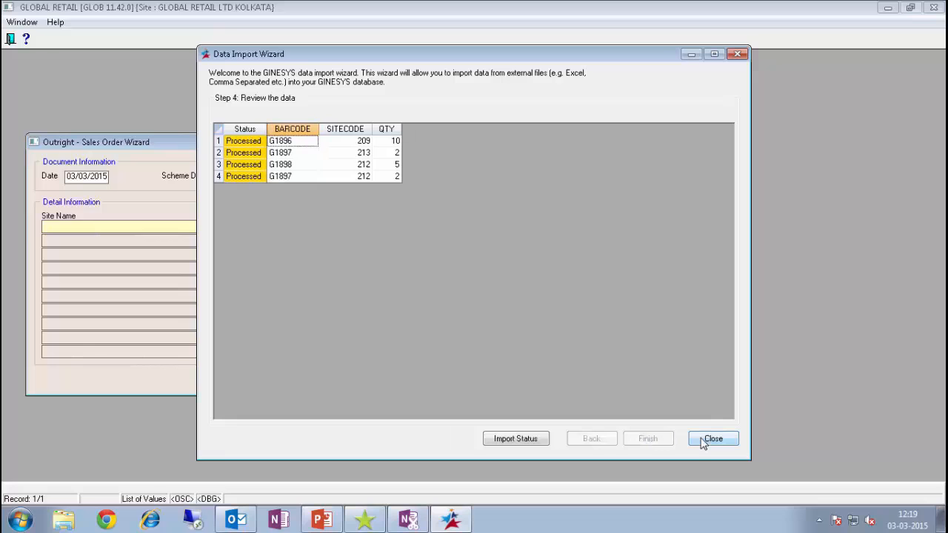
{"action": "left_click", "coordinate": [710, 439]}
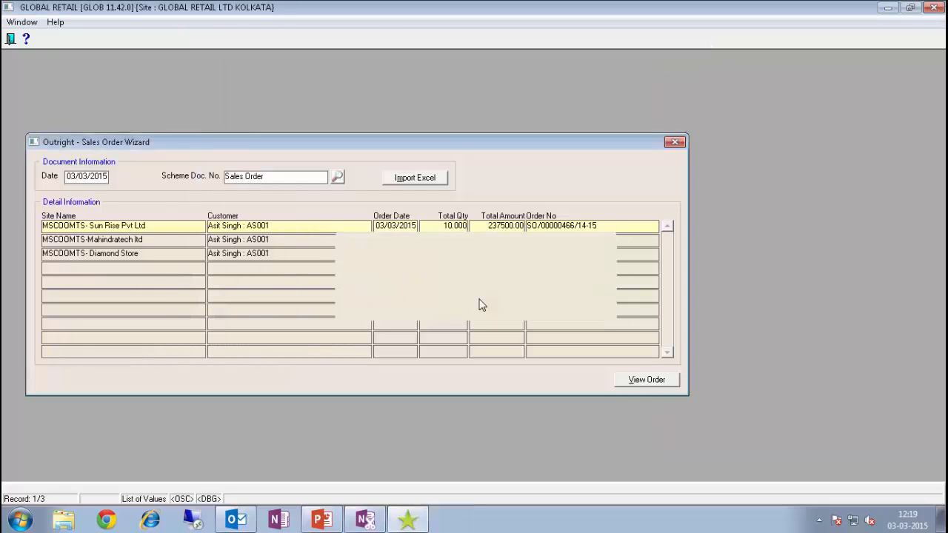
View the generated sales order for MSCOOMTS- Diamond Store, including its item details and charge details.
{"action": "left_click", "coordinate": [84, 256]}
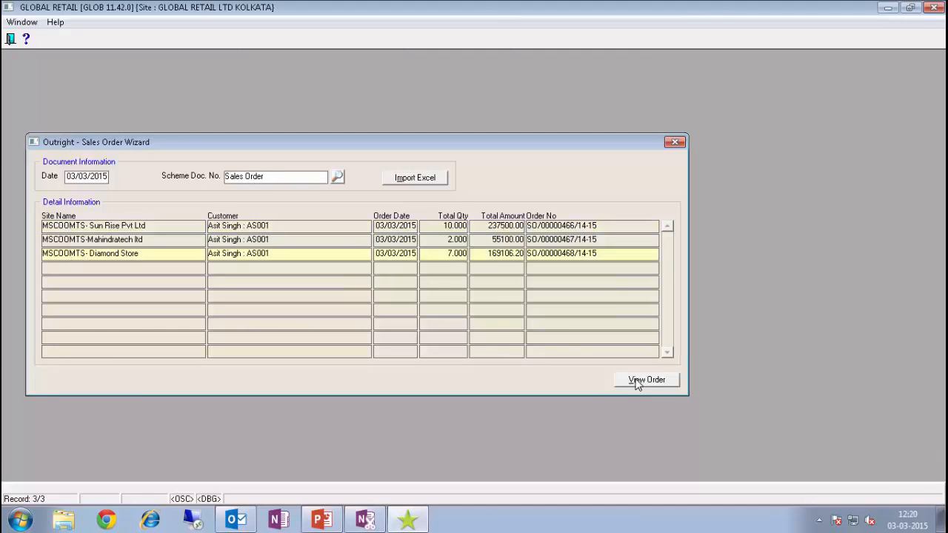
{"action": "left_click", "coordinate": [637, 382]}
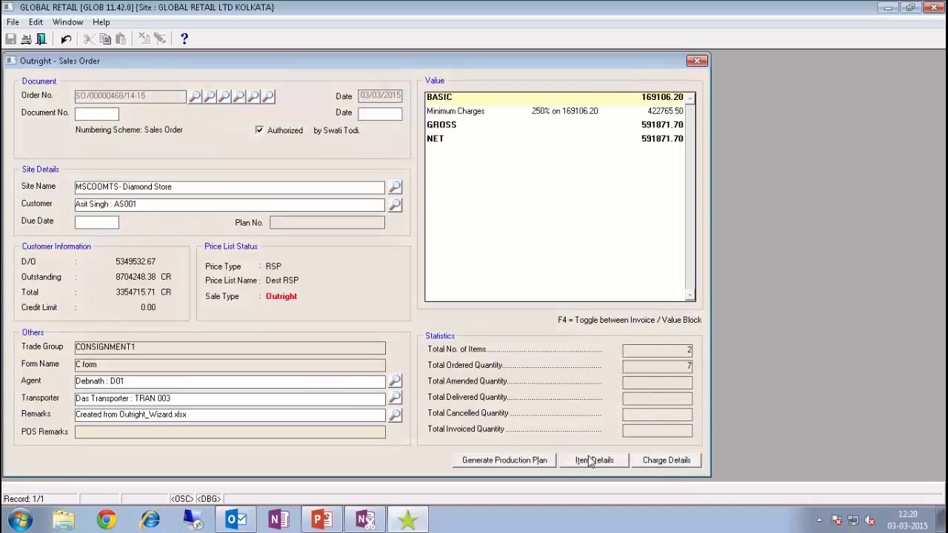
{"action": "left_click", "coordinate": [592, 460]}
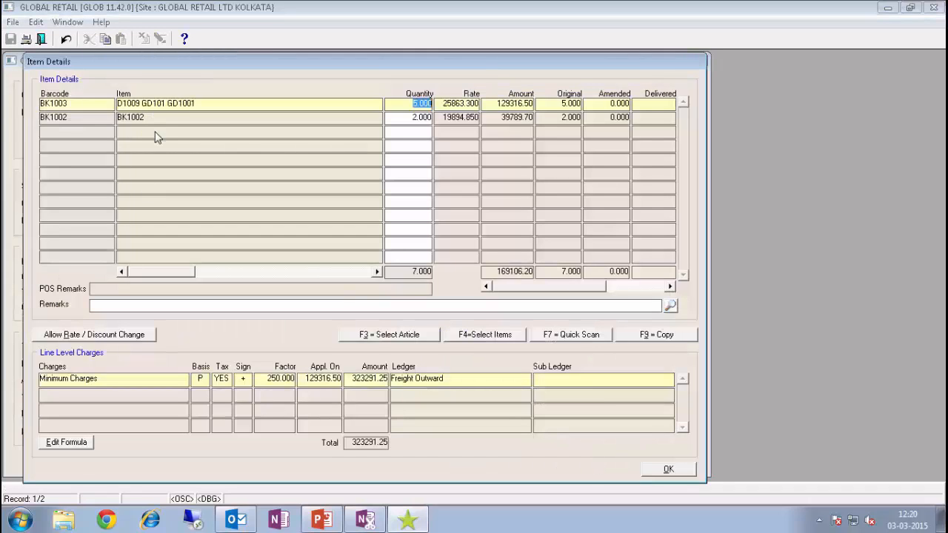
{"action": "left_click", "coordinate": [669, 469]}
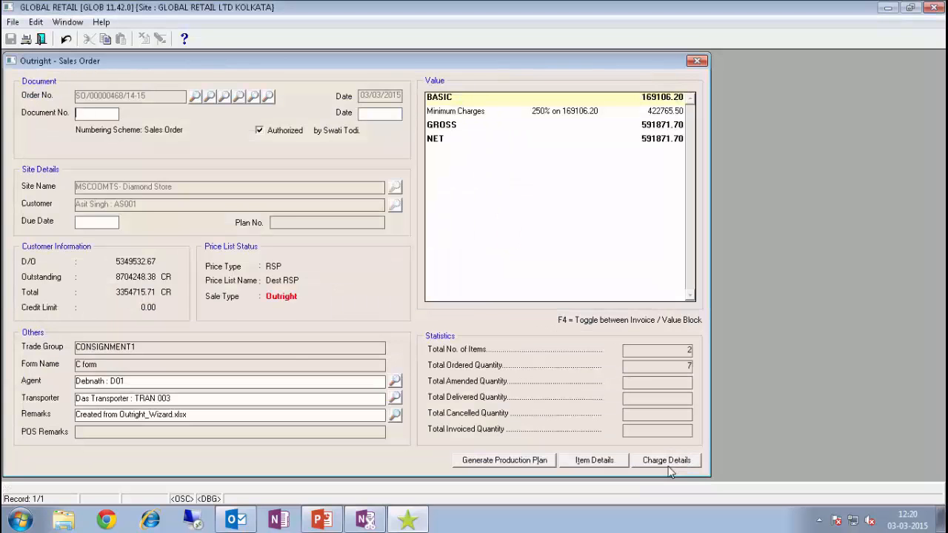
{"action": "left_click", "coordinate": [667, 462]}
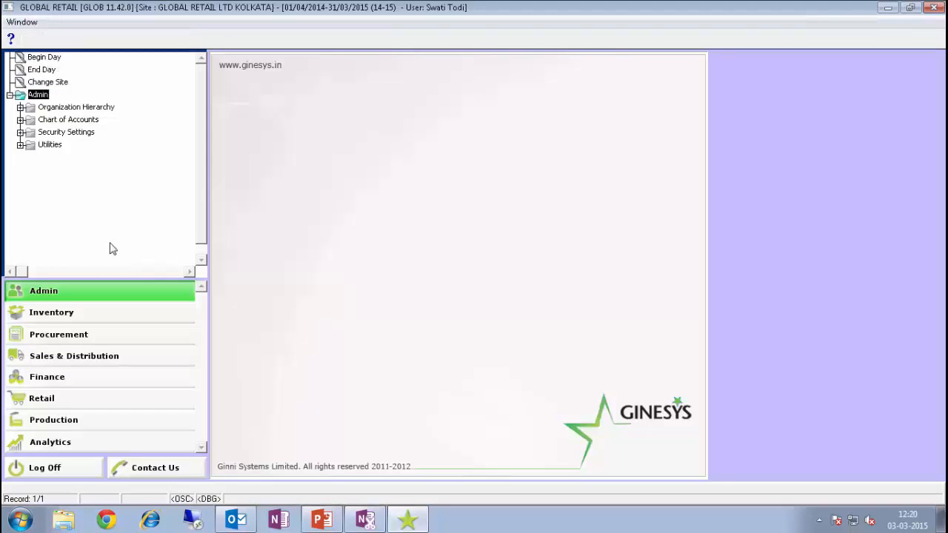
Open the consignment Transfer Order Wizard from Order Management in the Sales & Distribution module.
{"action": "left_click", "coordinate": [111, 359]}
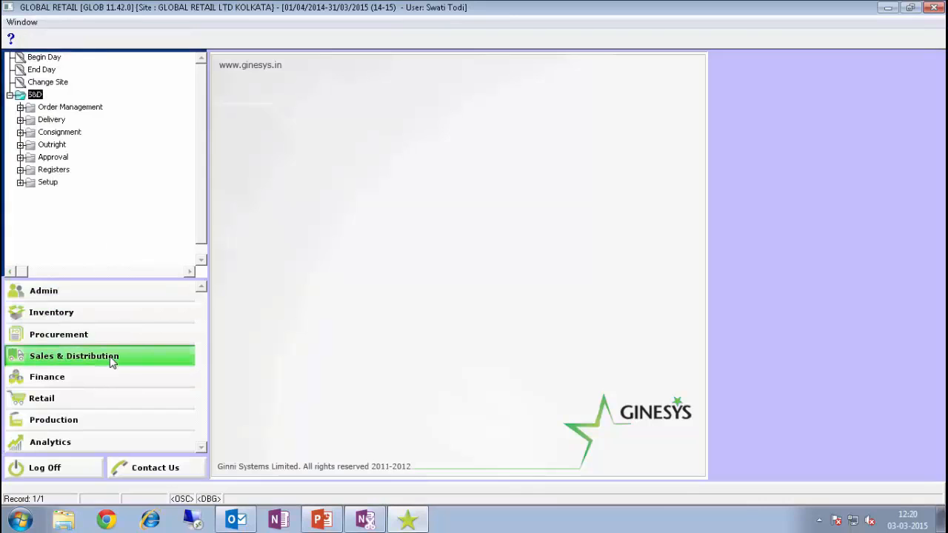
{"action": "left_click", "coordinate": [21, 108]}
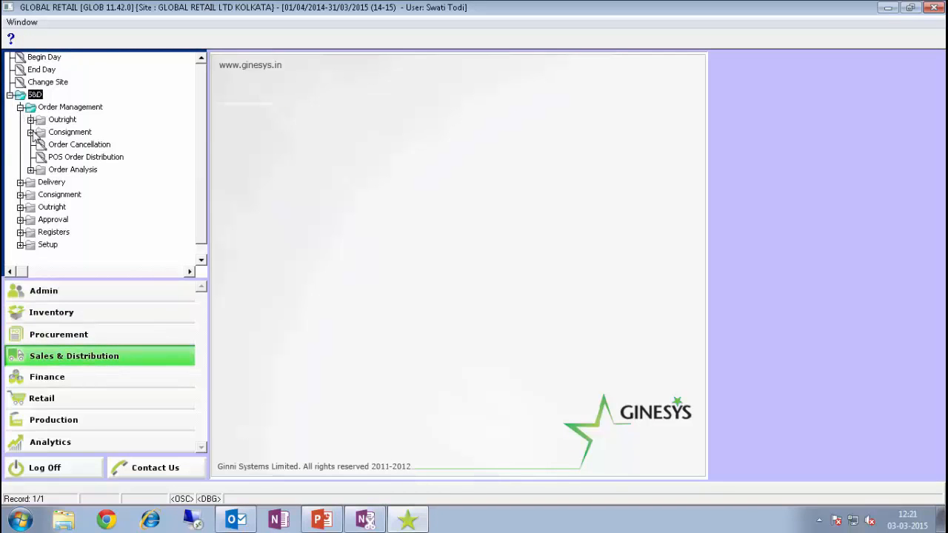
{"action": "left_click", "coordinate": [30, 132]}
{"action": "double_click", "coordinate": [94, 157]}
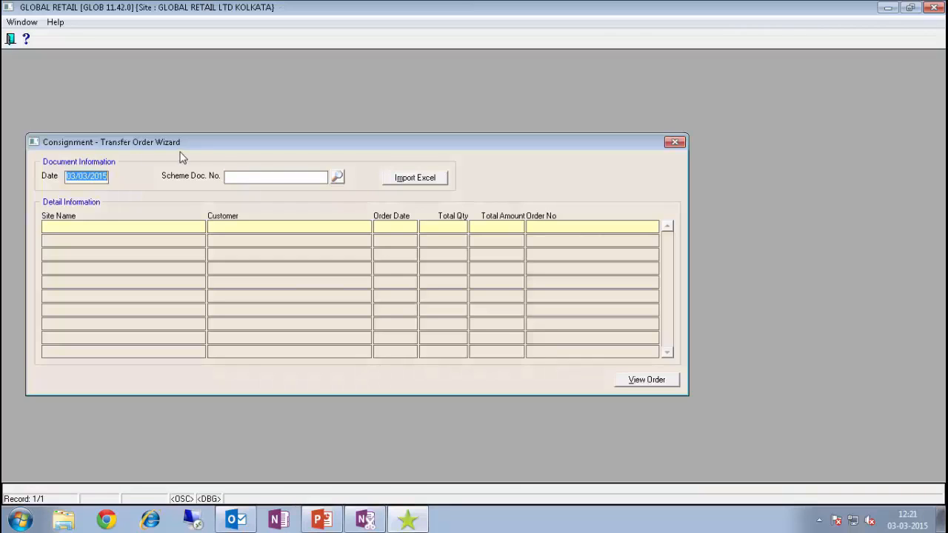
Set the transfer order's document numbering scheme to Sales Order.
{"action": "left_click", "coordinate": [336, 177]}
{"action": "left_click", "coordinate": [295, 271]}
{"action": "left_click", "coordinate": [367, 336]}
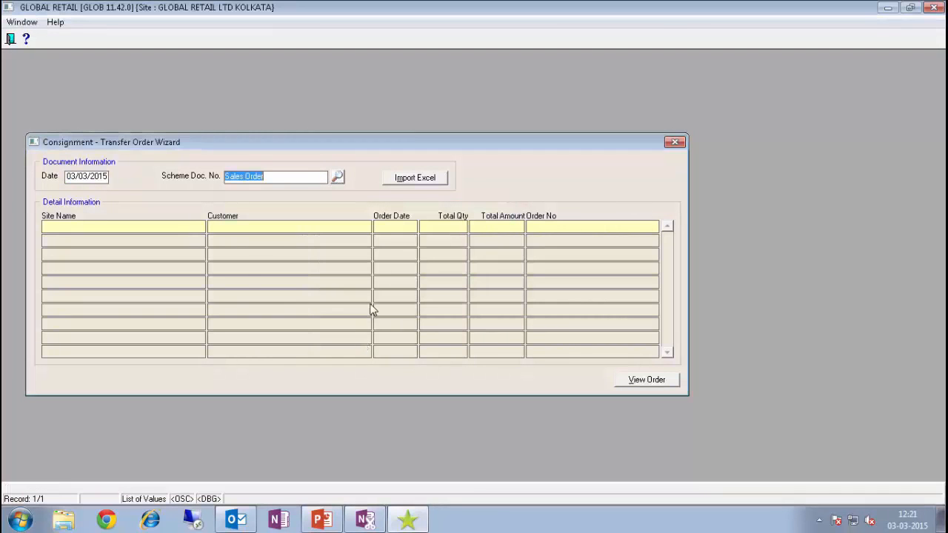
Start the Excel import with import class TO_BARCODE and load Consignment Wizard from the WIP release notes folder as the source file.
{"action": "left_click", "coordinate": [411, 180]}
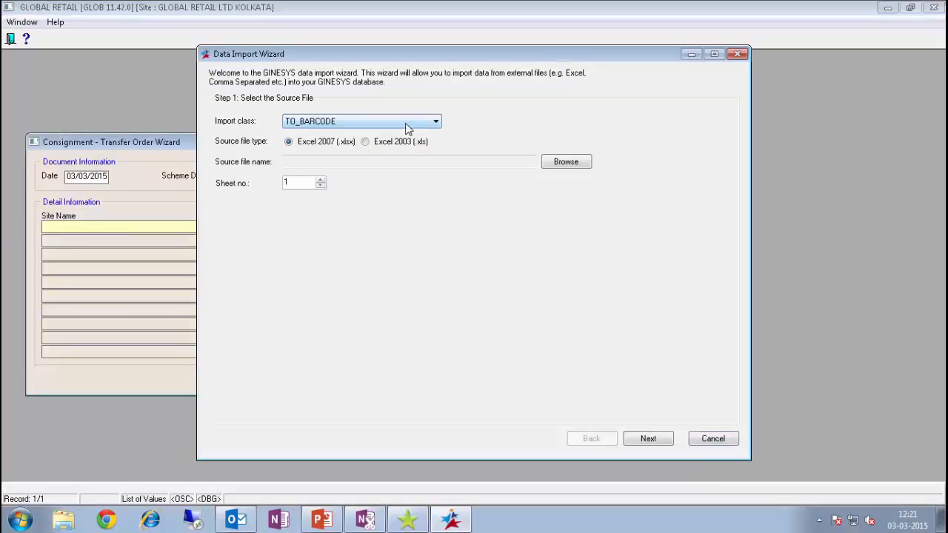
{"action": "left_click", "coordinate": [405, 124]}
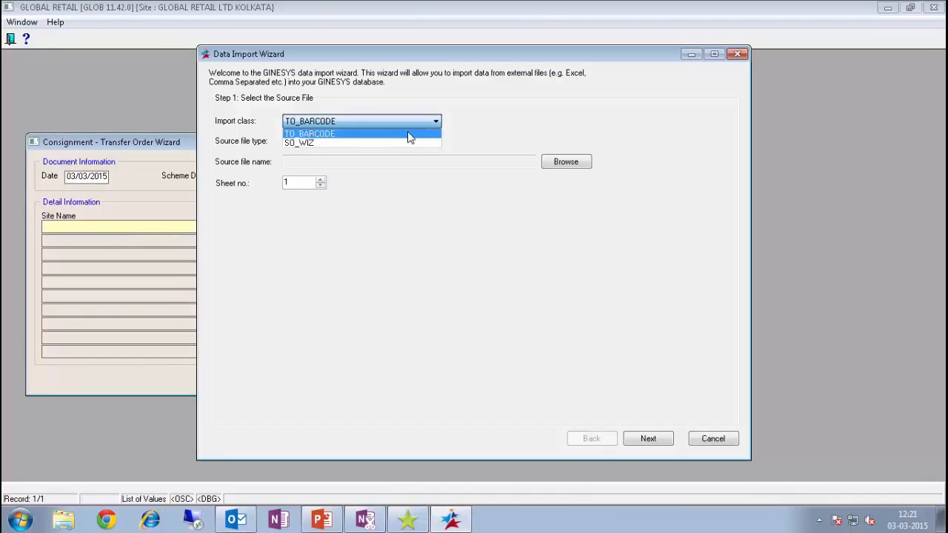
{"action": "left_click", "coordinate": [409, 136]}
{"action": "left_click", "coordinate": [551, 164]}
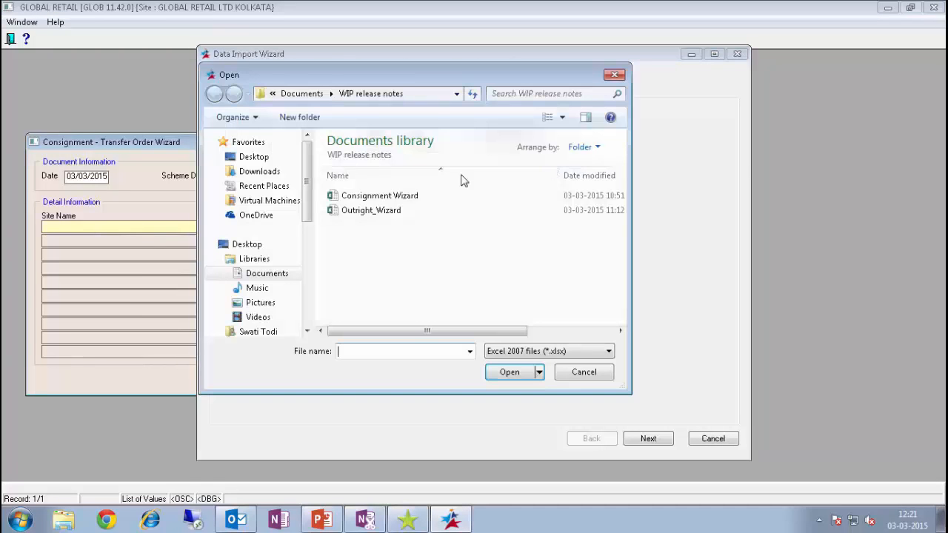
{"action": "left_click", "coordinate": [402, 194]}
{"action": "left_click", "coordinate": [509, 372]}
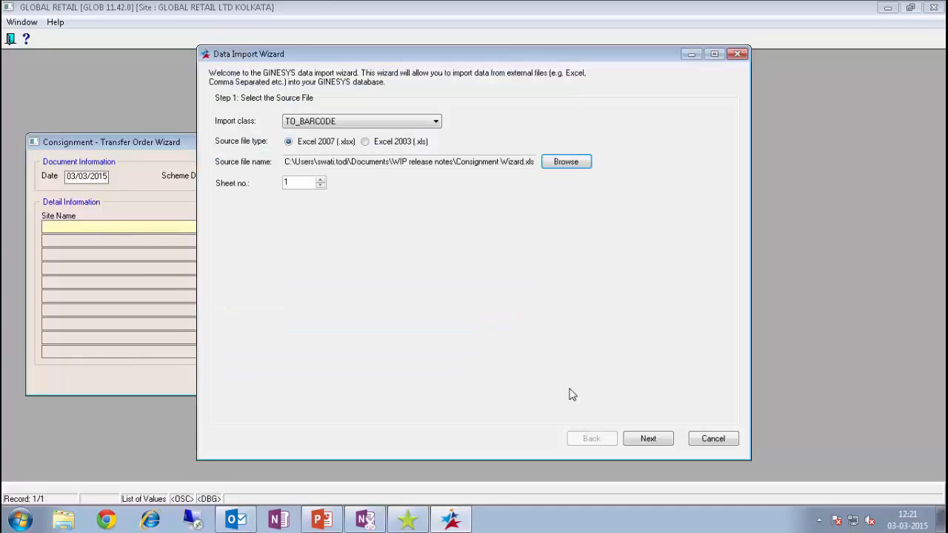
{"action": "left_click", "coordinate": [650, 442]}
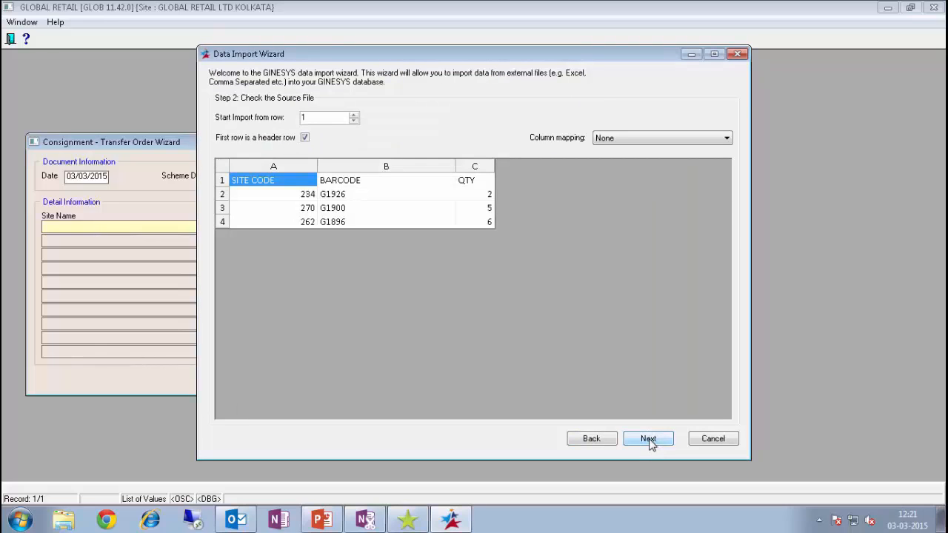
Map the consignment import's BARCODE, SITECODE and QTY targets to the BARCODE, SITE CODE and QTY source columns.
{"action": "left_click", "coordinate": [648, 439]}
{"action": "left_click", "coordinate": [420, 252]}
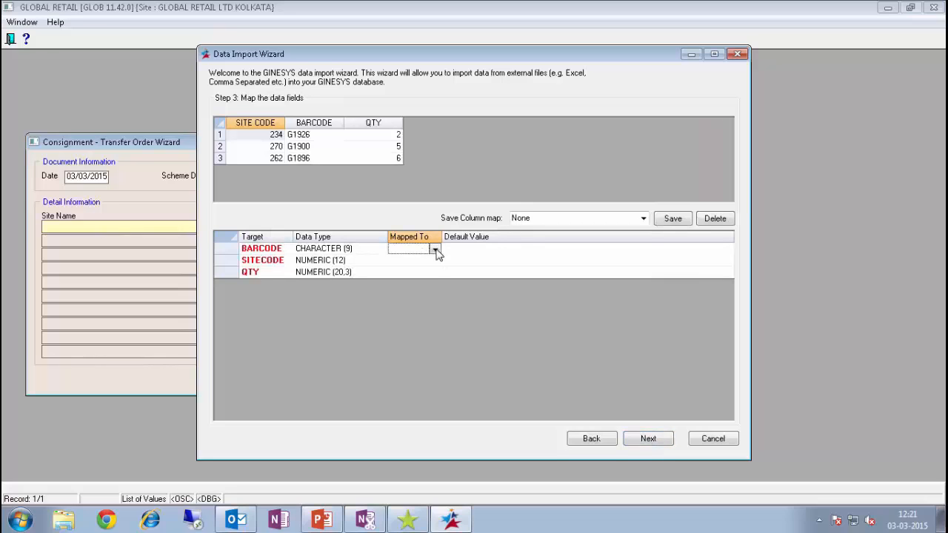
{"action": "left_click", "coordinate": [436, 250]}
{"action": "left_click", "coordinate": [418, 274]}
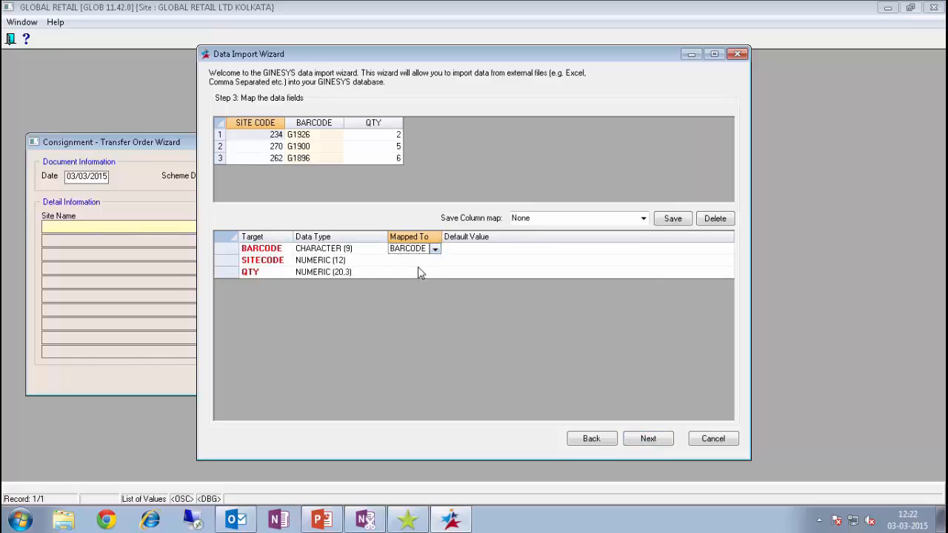
{"action": "left_click", "coordinate": [414, 261]}
{"action": "left_click", "coordinate": [436, 260]}
{"action": "left_click", "coordinate": [427, 274]}
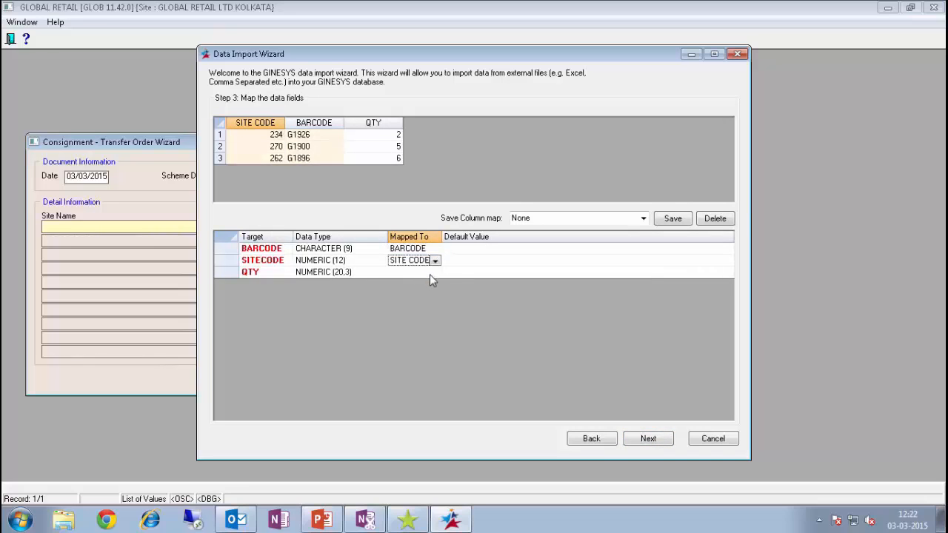
{"action": "left_click", "coordinate": [430, 272]}
{"action": "left_click", "coordinate": [436, 272]}
{"action": "left_click", "coordinate": [425, 310]}
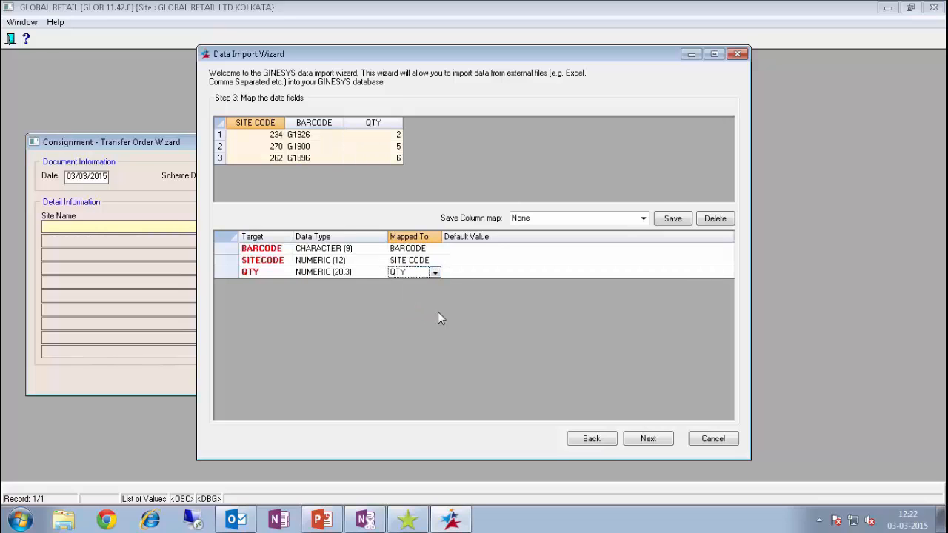
Validate and finish the consignment transfer order import, and open the generated order for TRENDY TOO NORTH.
{"action": "left_click", "coordinate": [646, 439]}
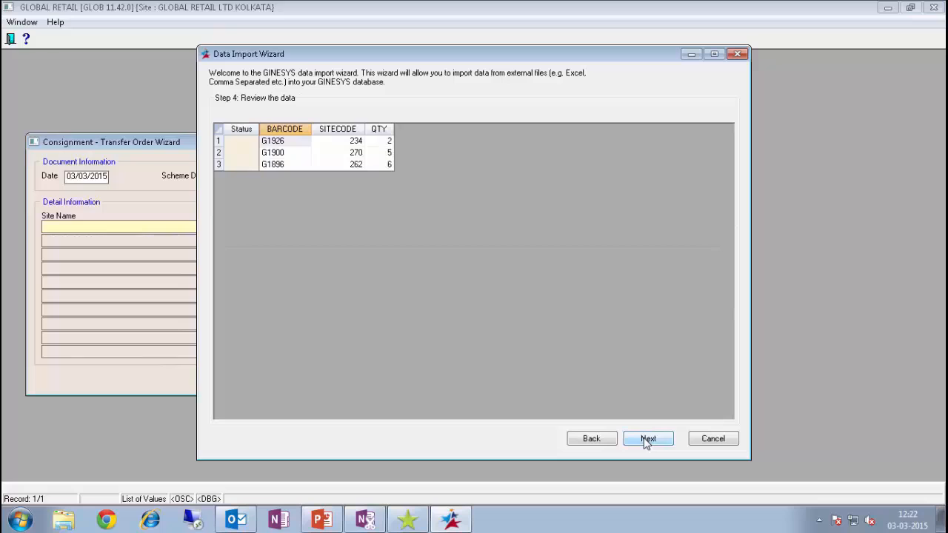
{"action": "left_click", "coordinate": [647, 440]}
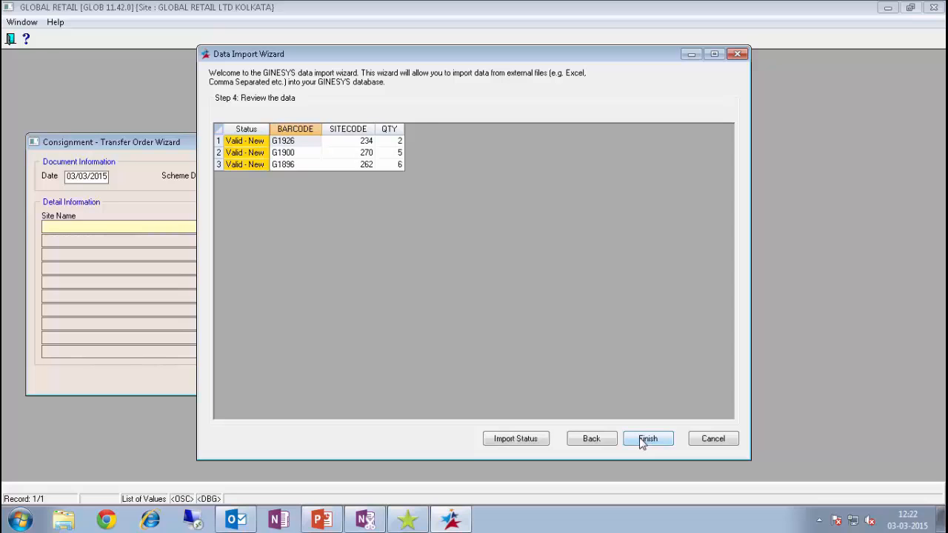
{"action": "left_click", "coordinate": [642, 440]}
{"action": "left_click", "coordinate": [696, 440]}
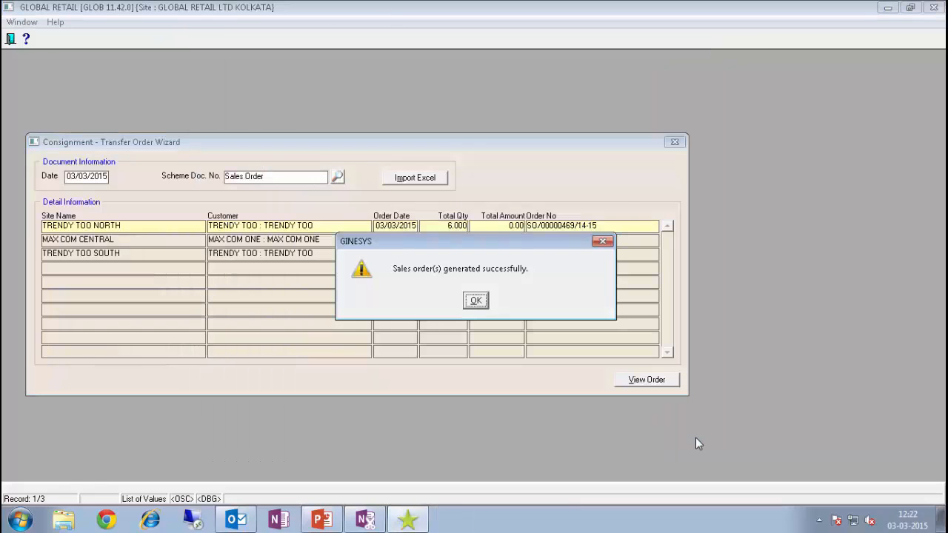
{"action": "key", "text": "Return"}
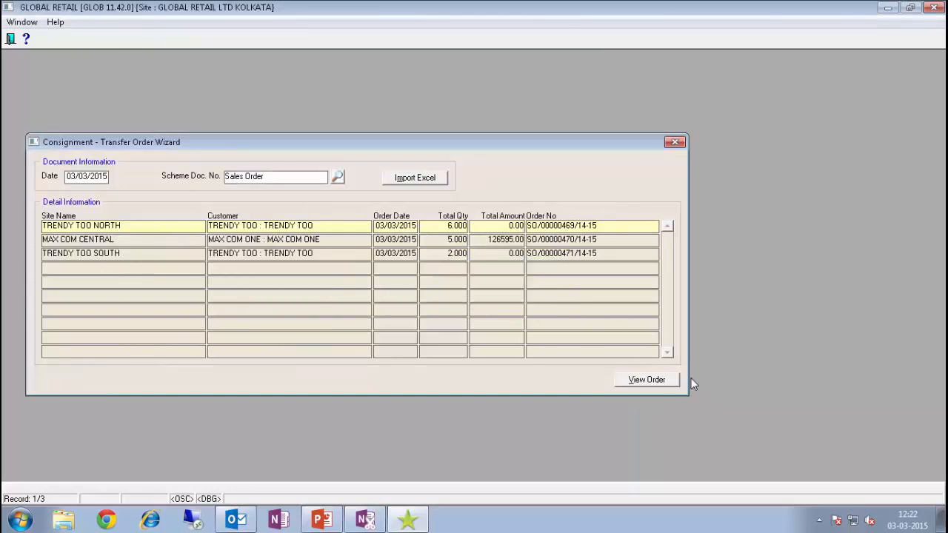
{"action": "left_click", "coordinate": [652, 379]}
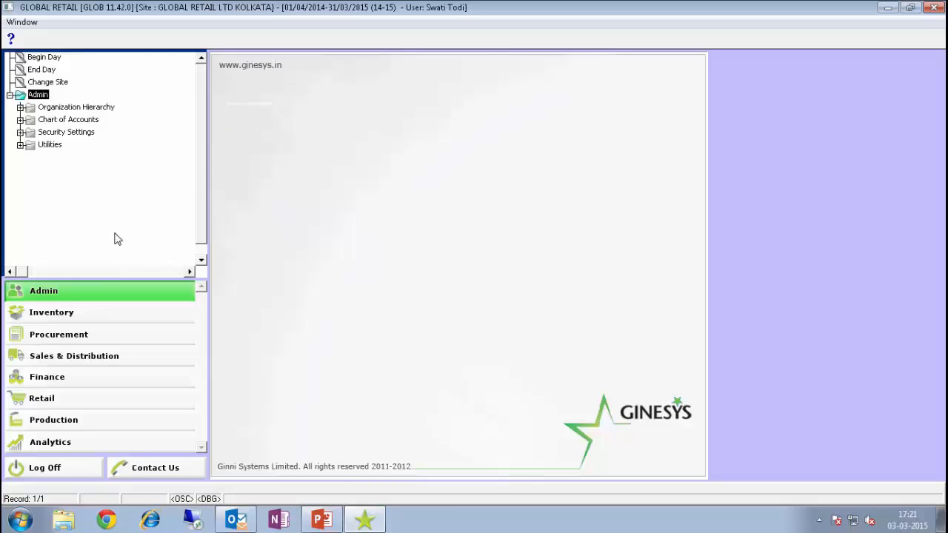
Open the Goods Receive Challan - Agst Order form from Order Management in the Procurement module.
{"action": "left_click", "coordinate": [122, 342]}
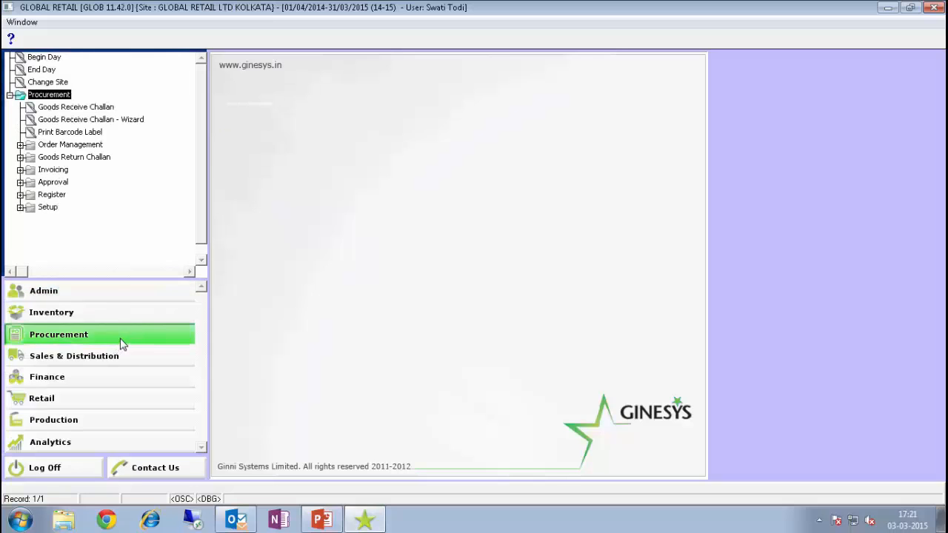
{"action": "left_click", "coordinate": [21, 145]}
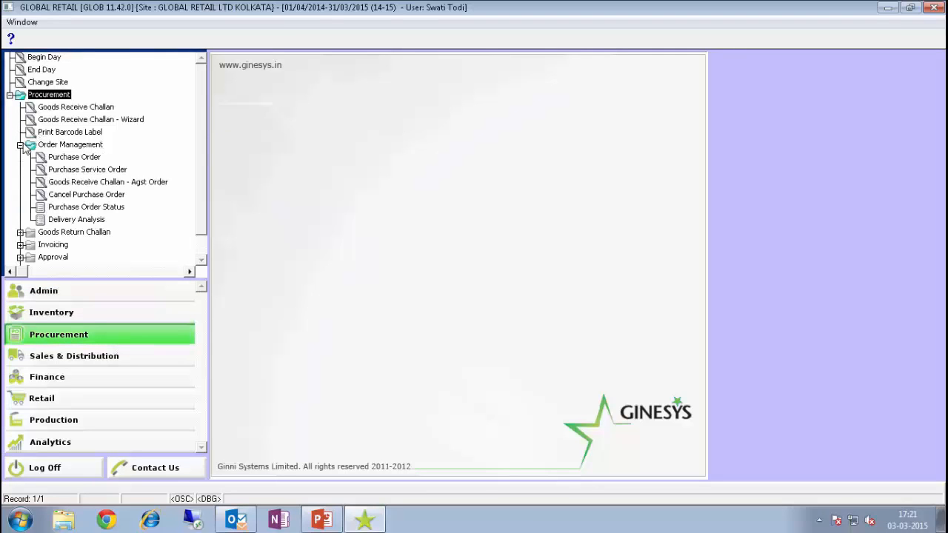
{"action": "double_click", "coordinate": [109, 185]}
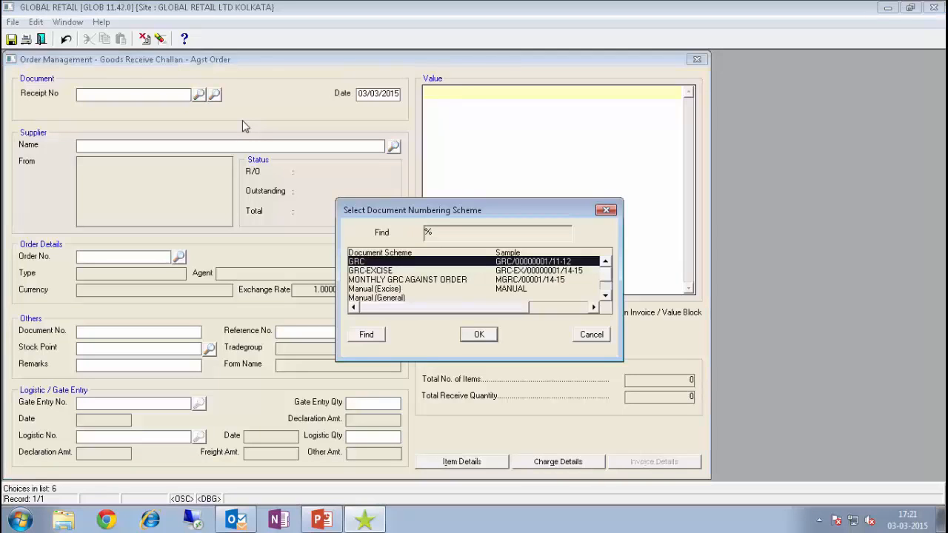
Fill the goods receive challan header with the GRC numbering scheme, supplier WONDER LAND and the first purchase order listed for that supplier.
{"action": "key", "text": "Return"}
{"action": "key", "text": "Return"}
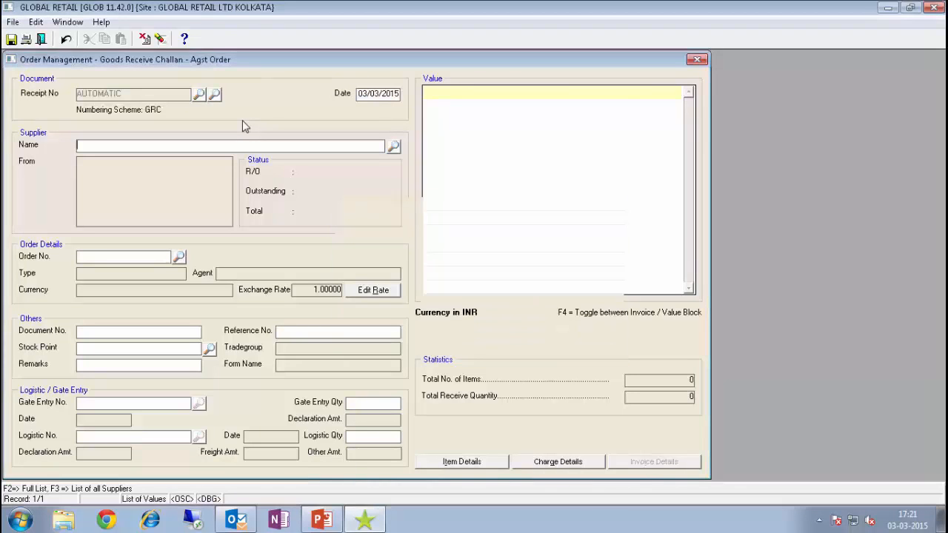
{"action": "key", "text": "F2"}
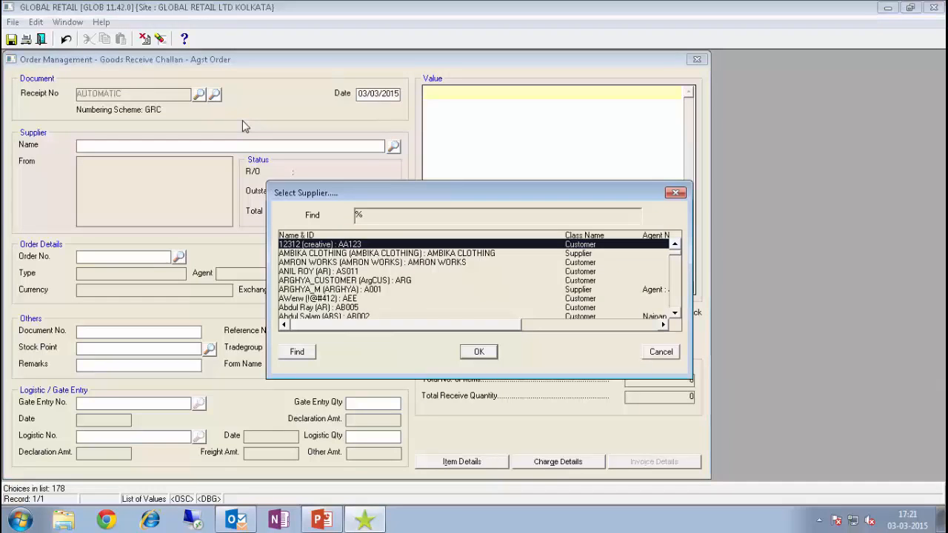
{"action": "type", "text": "wo"}
{"action": "key", "text": "Return"}
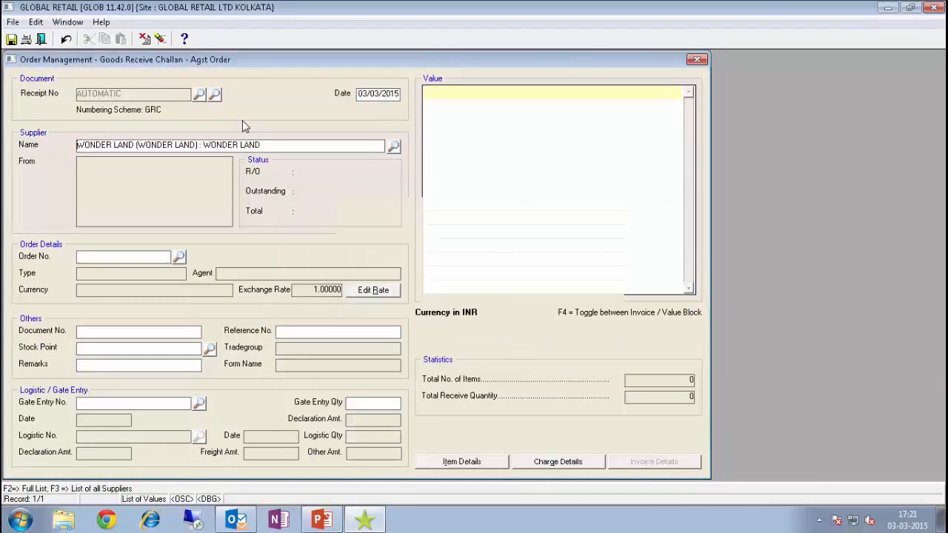
{"action": "key", "text": "Return"}
{"action": "key", "text": "F2"}
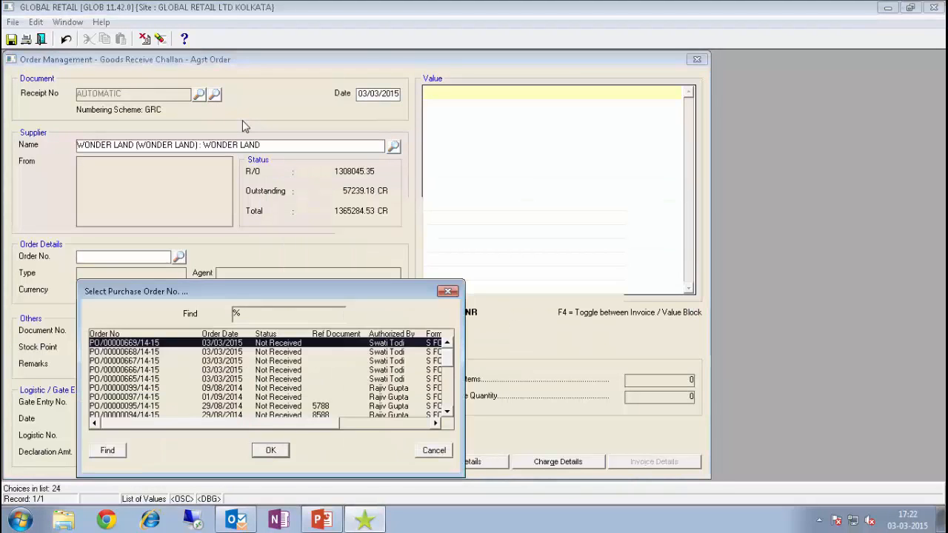
{"action": "key", "text": "Return"}
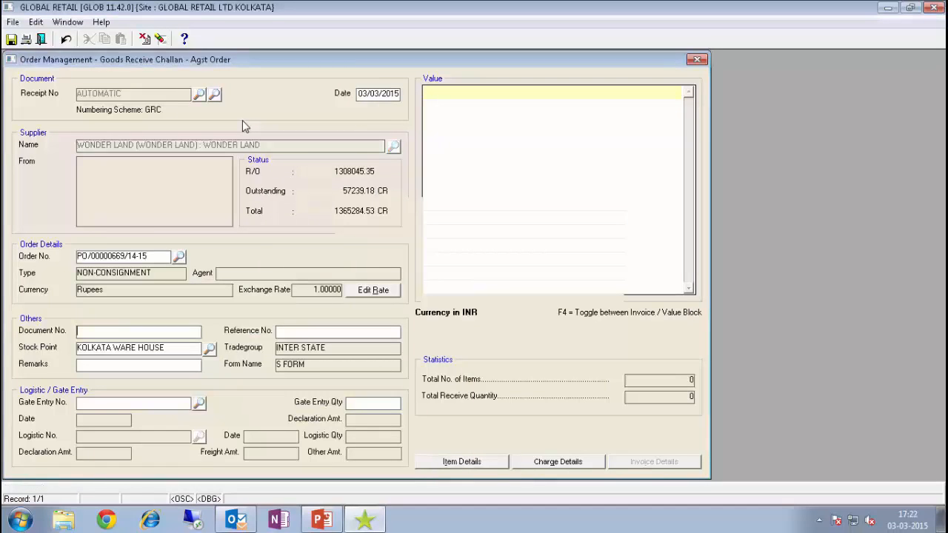
Start a similar item as the alternate for the pending order item, with quantity 2 and Category-1 set to 595042.
{"action": "key", "text": "alt+i"}
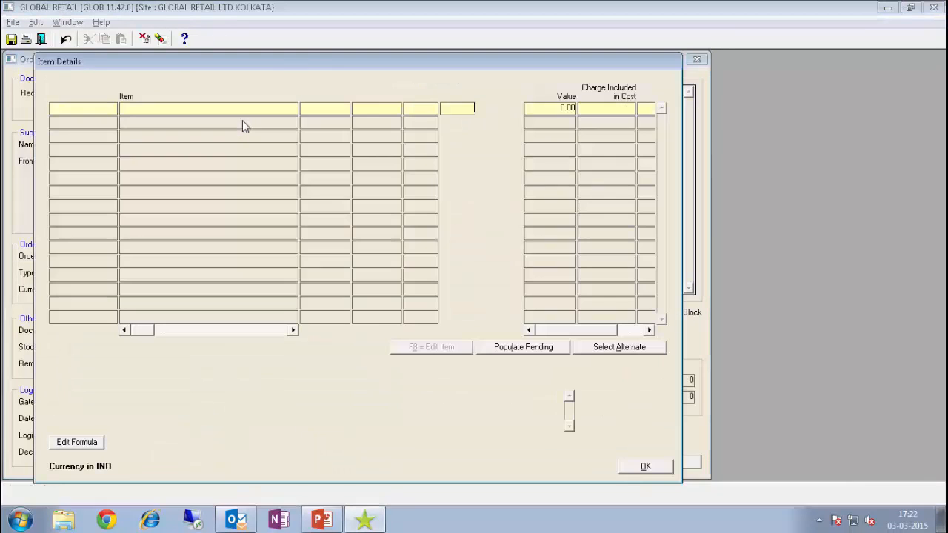
{"action": "left_click", "coordinate": [620, 347]}
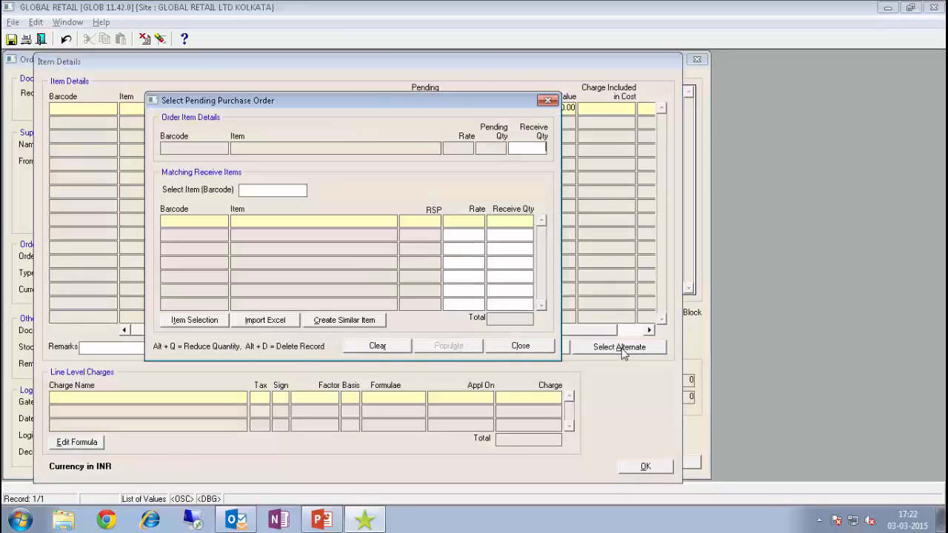
{"action": "left_click", "coordinate": [343, 323]}
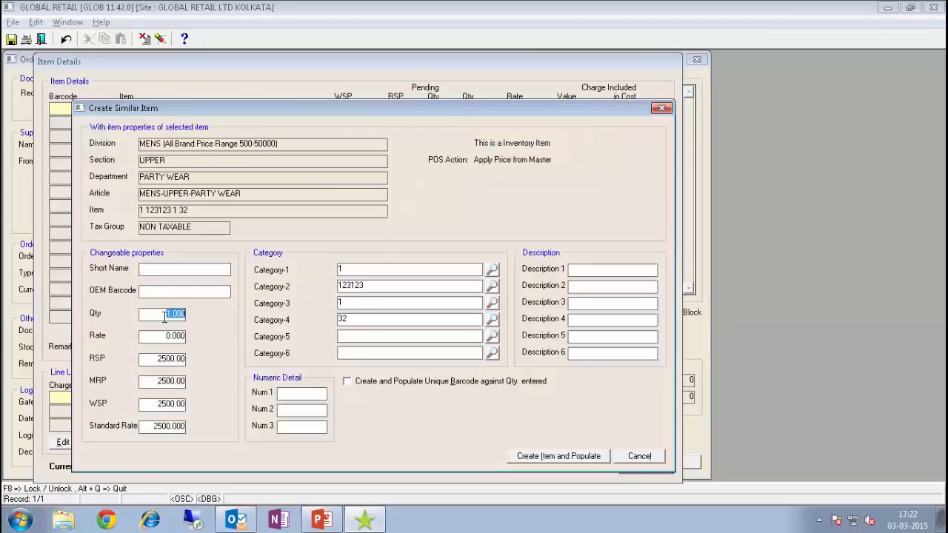
{"action": "type", "text": "2"}
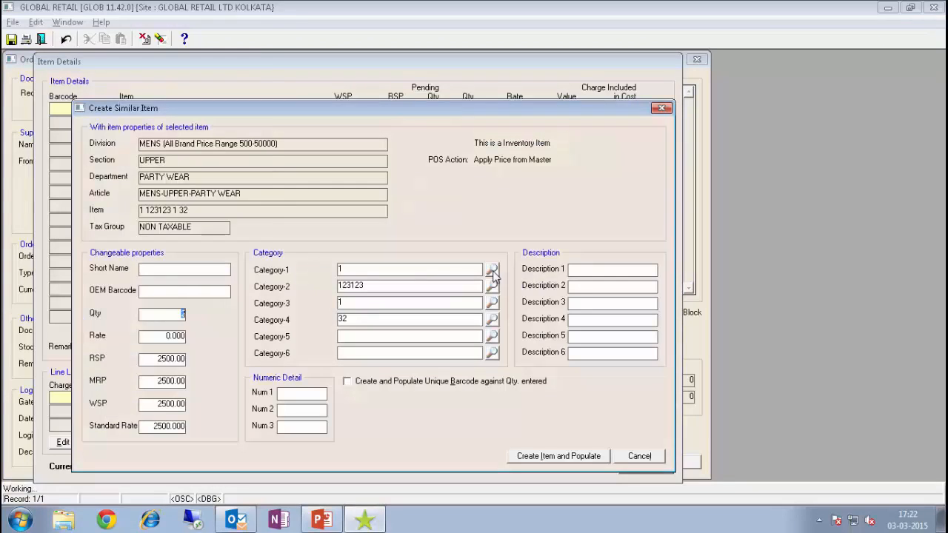
{"action": "left_click", "coordinate": [491, 270]}
{"action": "key", "text": "Return"}
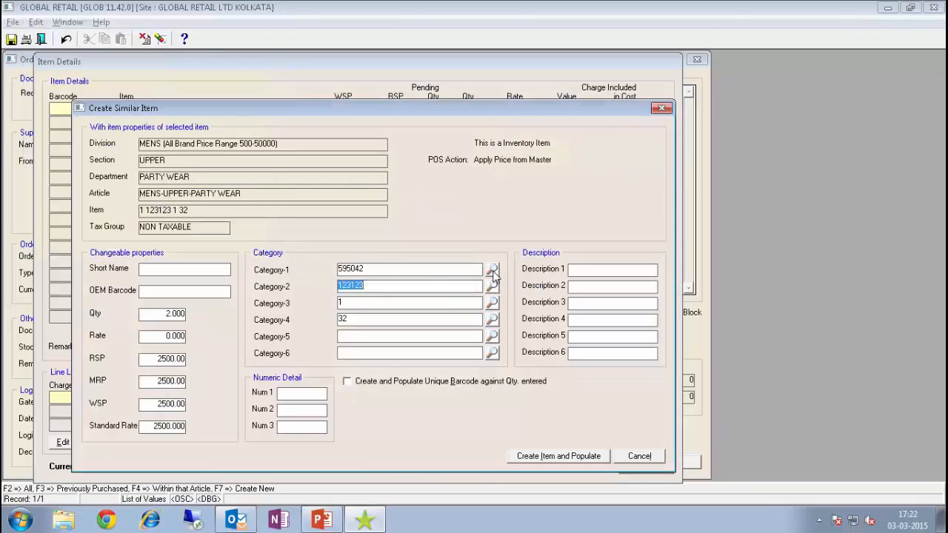
Create the similar item with a unique barcode for each quantity entered, and populate the created items into the challan's item details.
{"action": "left_click", "coordinate": [347, 383]}
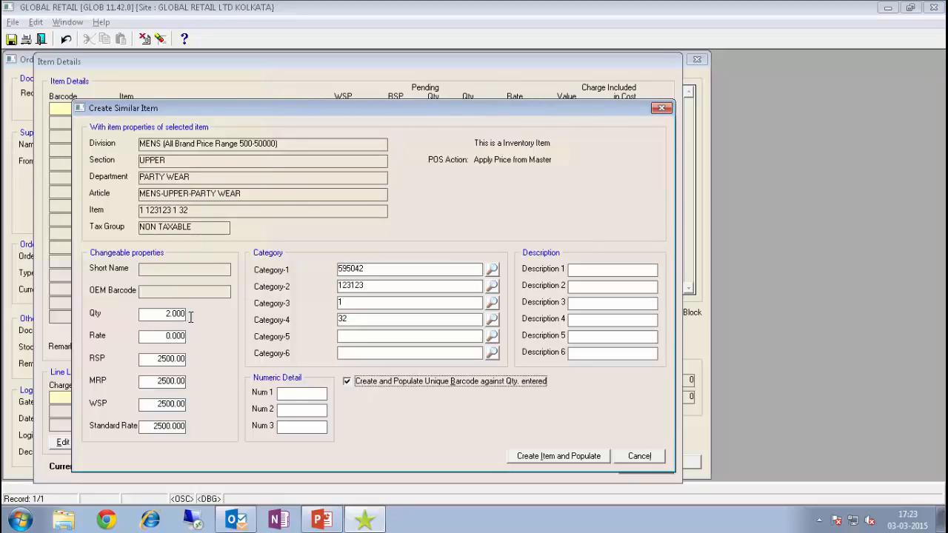
{"action": "left_click", "coordinate": [546, 458]}
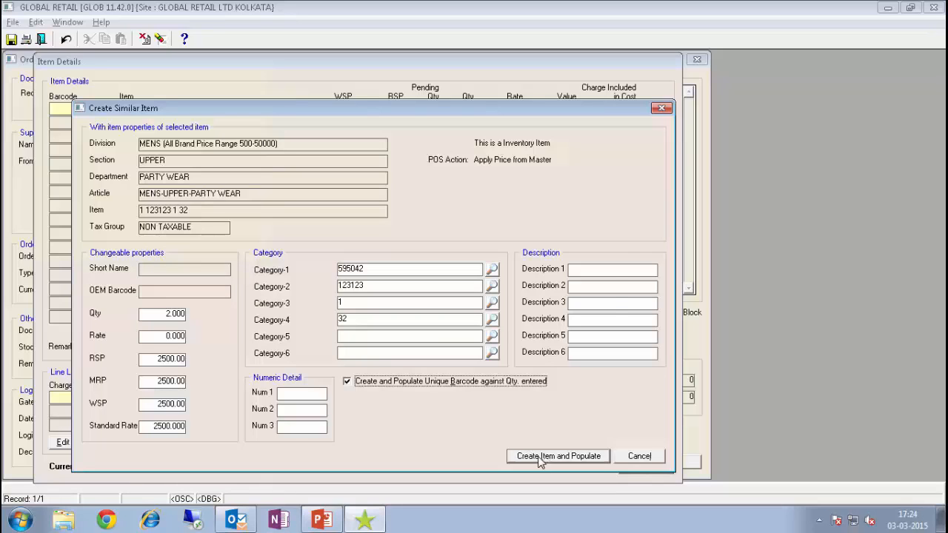
{"action": "left_click", "coordinate": [481, 305]}
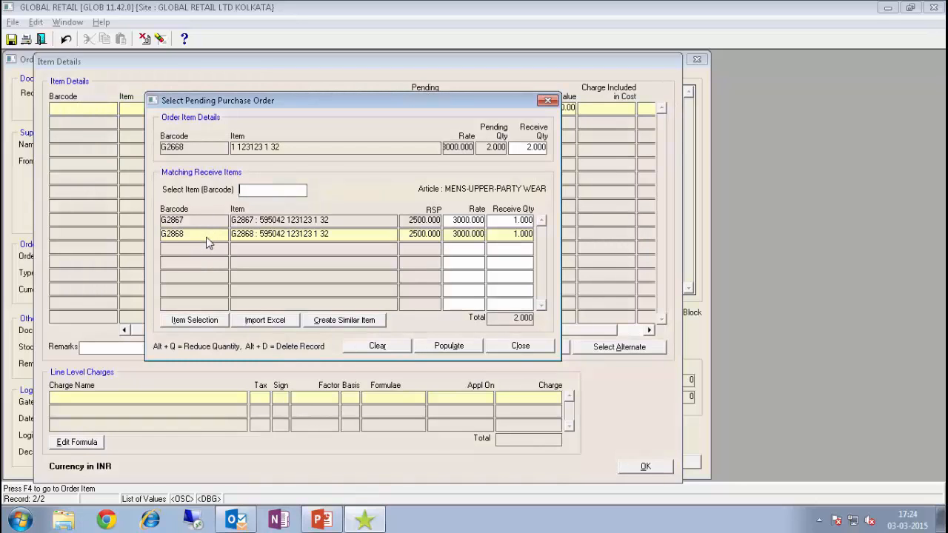
{"action": "left_click", "coordinate": [437, 347]}
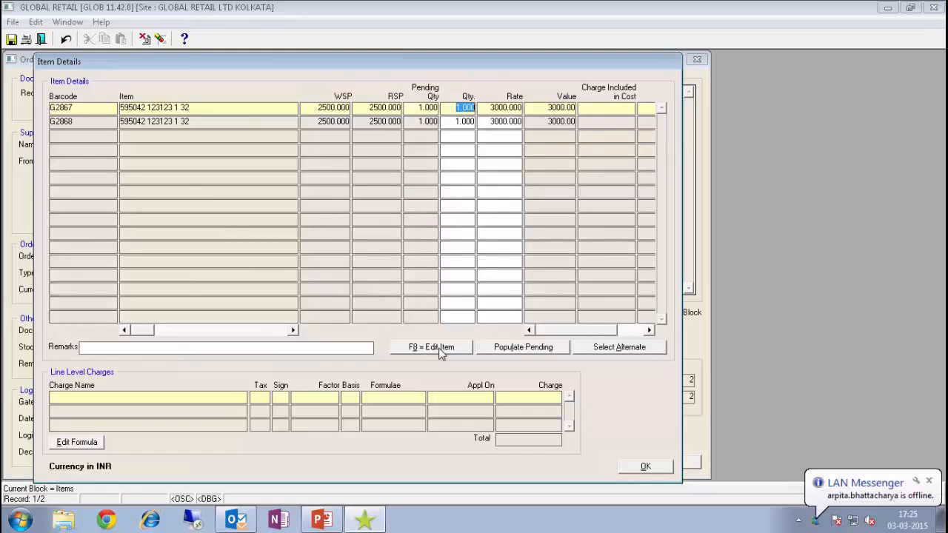
Edit the first received item so that its Description-1 is BLACK, and save the item changes.
{"action": "left_click", "coordinate": [439, 350]}
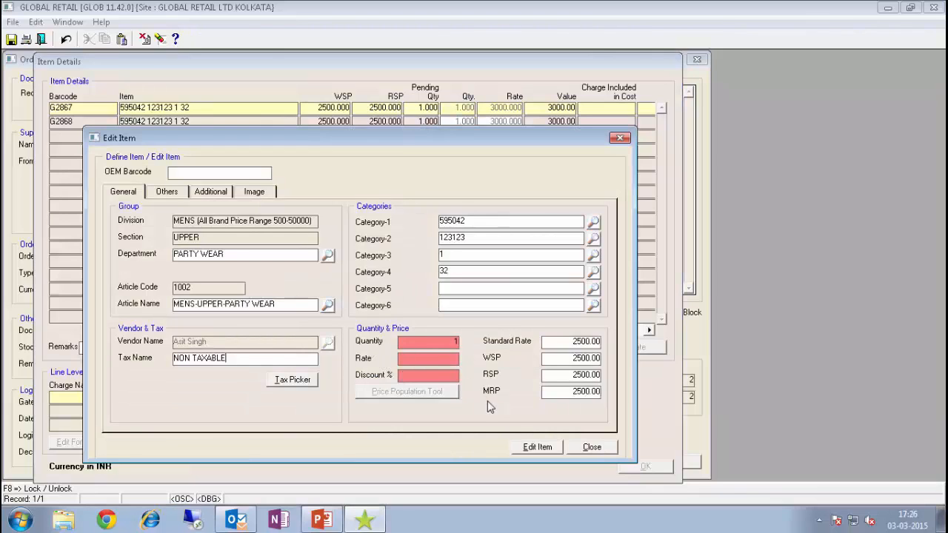
{"action": "key", "text": "Tab"}
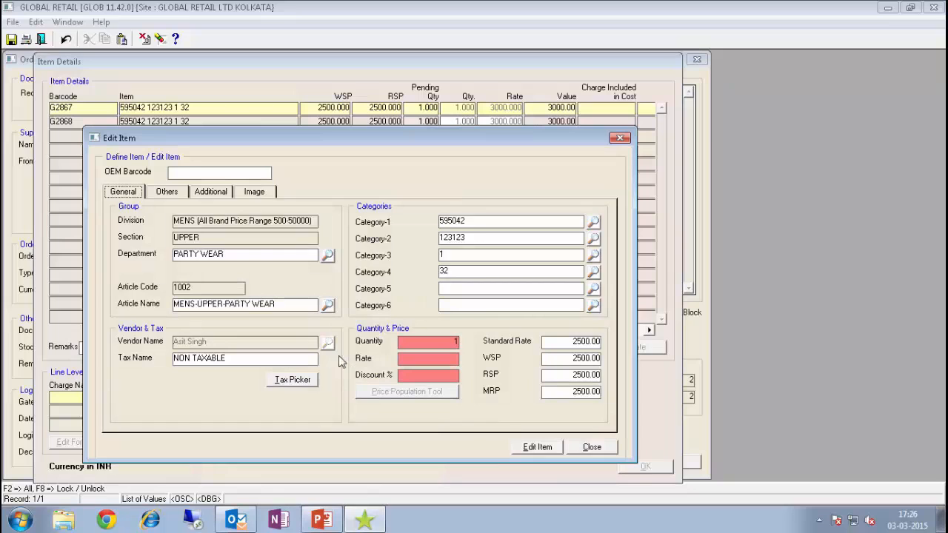
{"action": "left_click", "coordinate": [210, 192]}
{"action": "type", "text": "BLACK"}
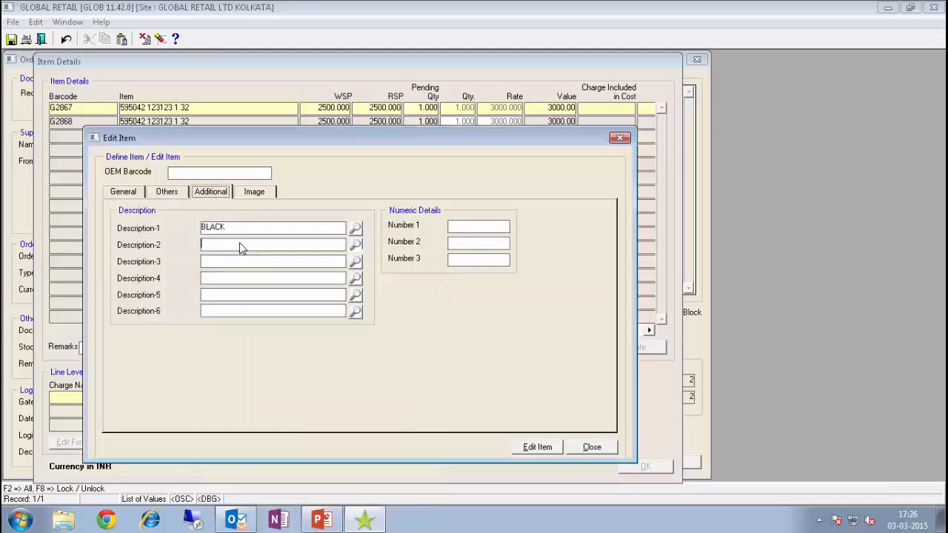
{"action": "left_click", "coordinate": [535, 446]}
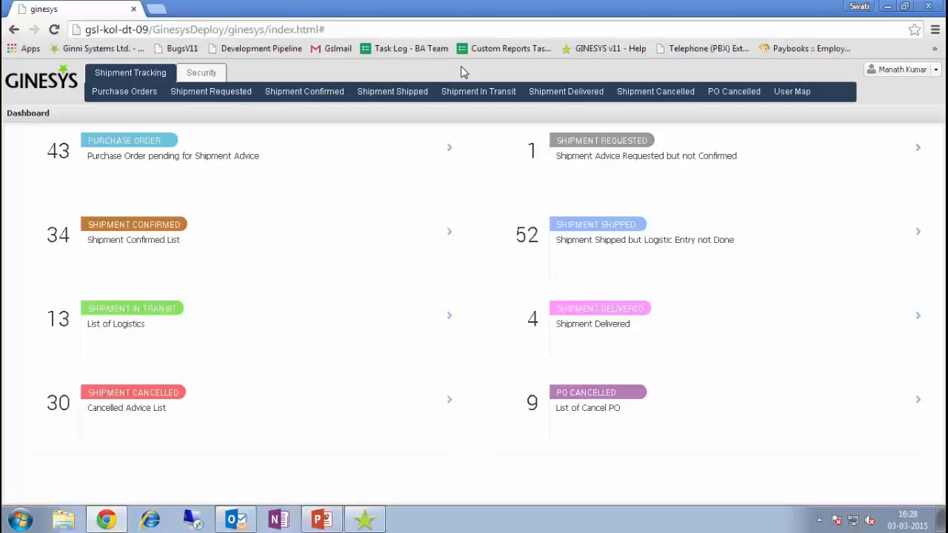
In the Ginesys web portal, open the user mapping assigned to Das Transporter and Shram Transporter for editing.
{"action": "left_click", "coordinate": [788, 97]}
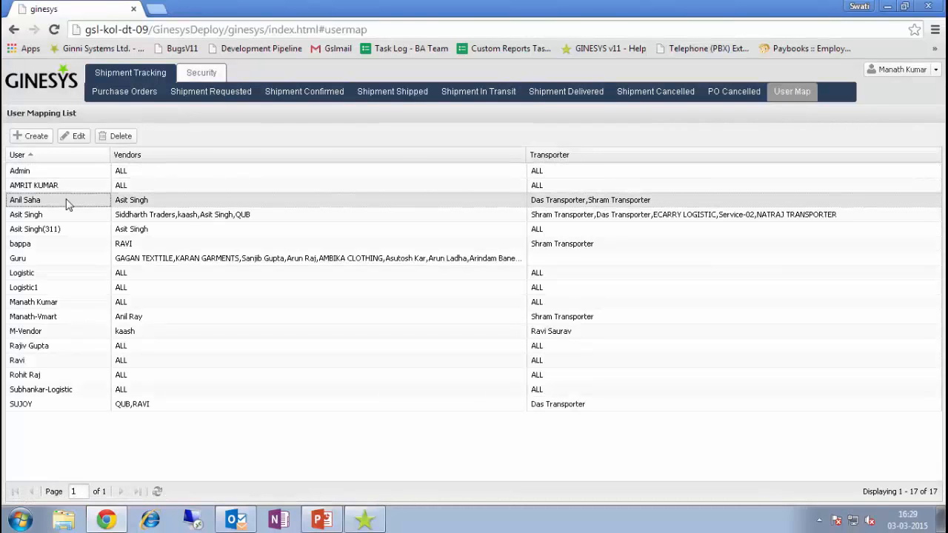
{"action": "left_click", "coordinate": [66, 204]}
{"action": "left_click", "coordinate": [82, 139]}
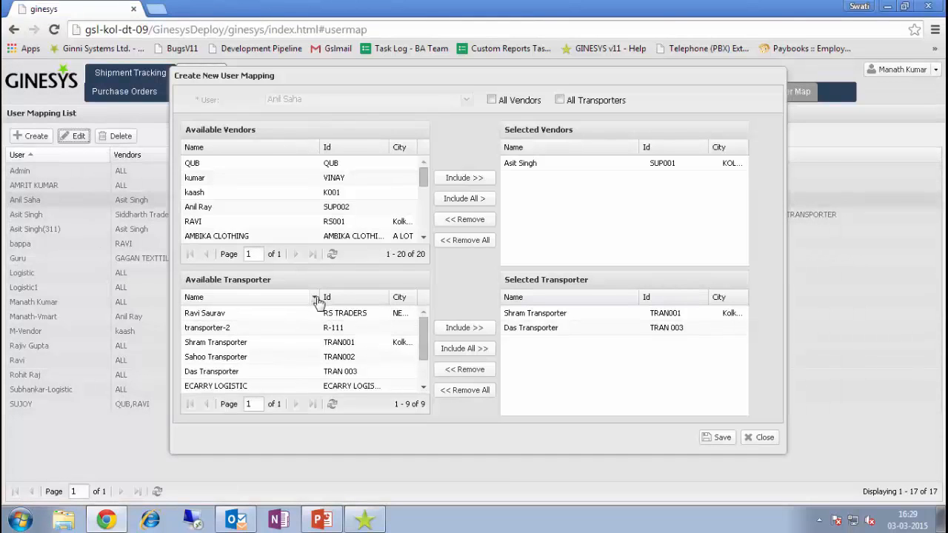
Filter the available transporters in the user mapping by the name das.
{"action": "left_click", "coordinate": [315, 299]}
{"action": "mouse_move", "coordinate": [361, 378]}
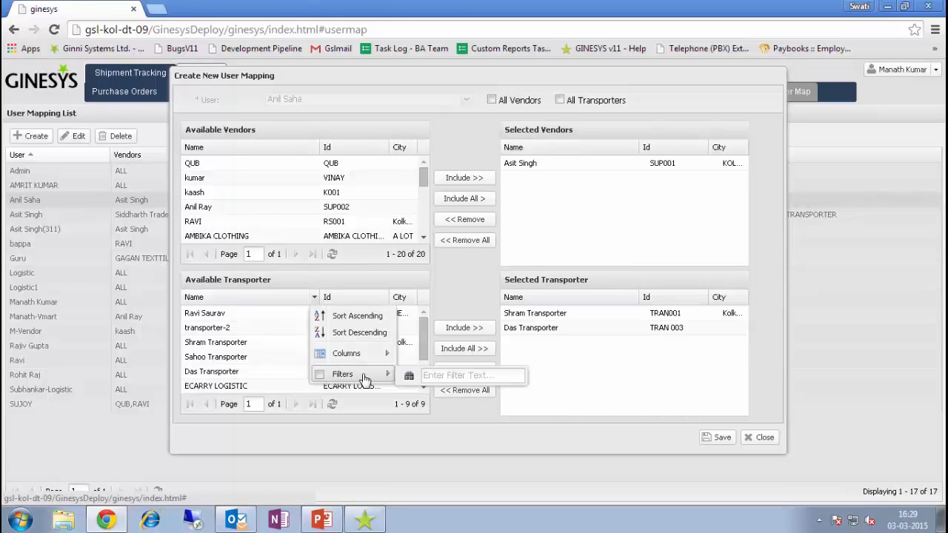
{"action": "left_click", "coordinate": [434, 376]}
{"action": "type", "text": "das"}
{"action": "key", "text": "Return"}
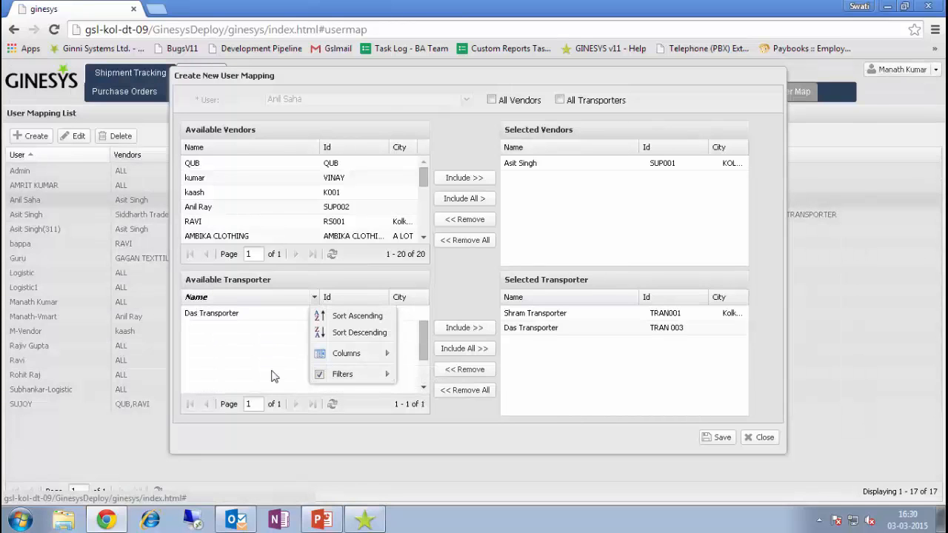
{"action": "mouse_move", "coordinate": [348, 376]}
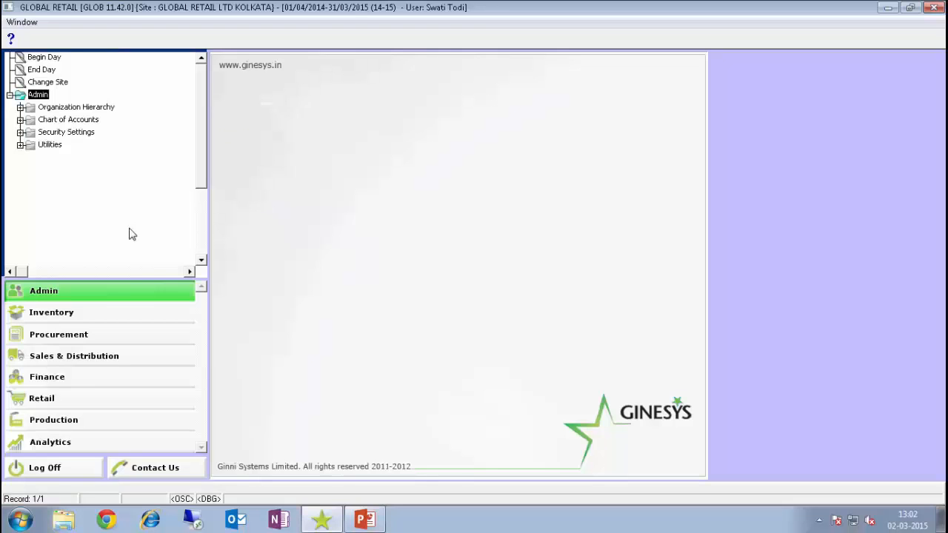
In the Global Retail desktop application, open the Bill Wise Outstanding report from Financial Analysis in the Finance module.
{"action": "left_click", "coordinate": [98, 377]}
{"action": "left_click", "coordinate": [21, 195]}
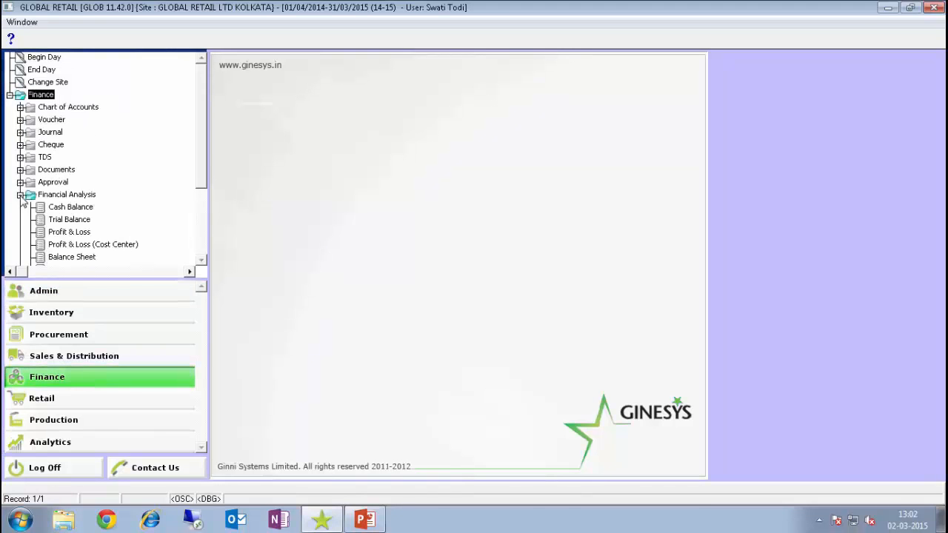
{"action": "left_click_drag", "start_coordinate": [203, 167], "coordinate": [202, 230]}
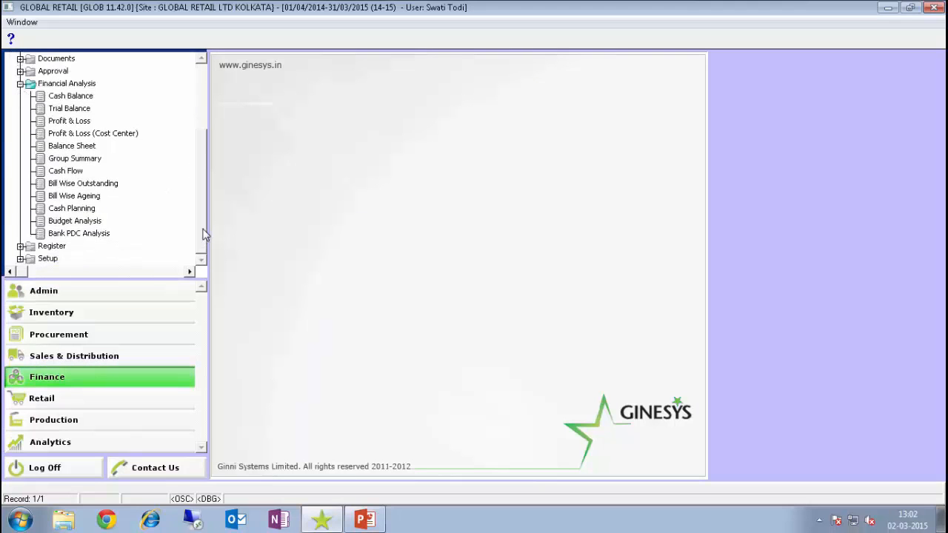
{"action": "double_click", "coordinate": [89, 190]}
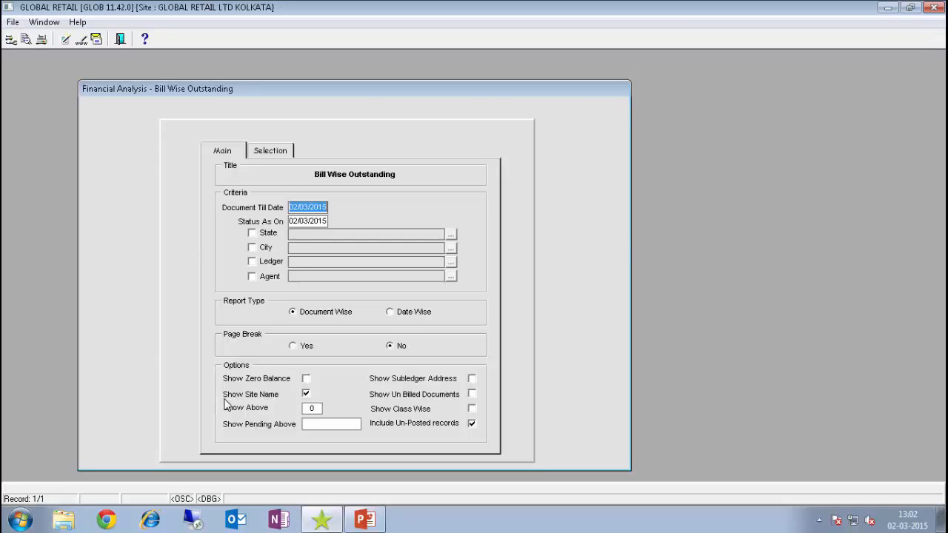
Preview the Bill Wise Outstanding report with Show Site Name enabled, and preview it again with the option disabled.
{"action": "left_click", "coordinate": [306, 396]}
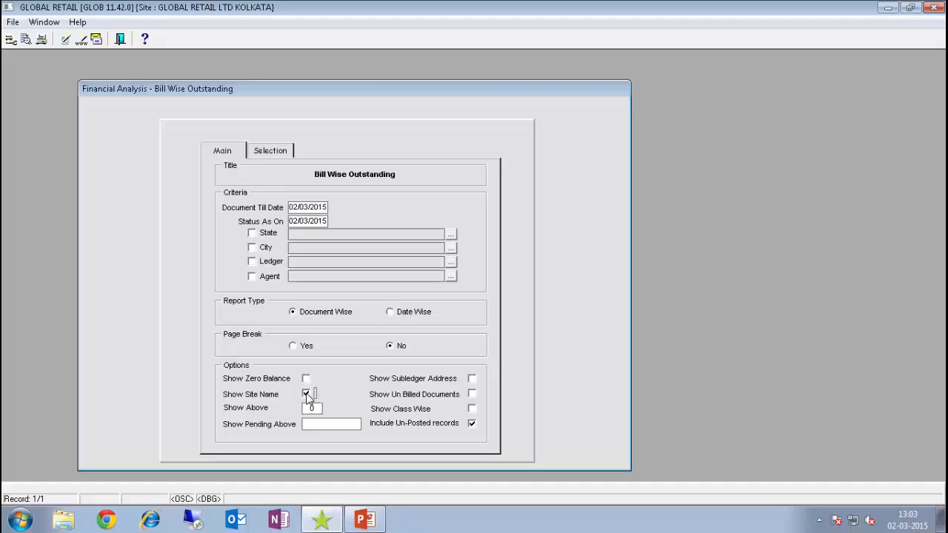
{"action": "left_click", "coordinate": [25, 39]}
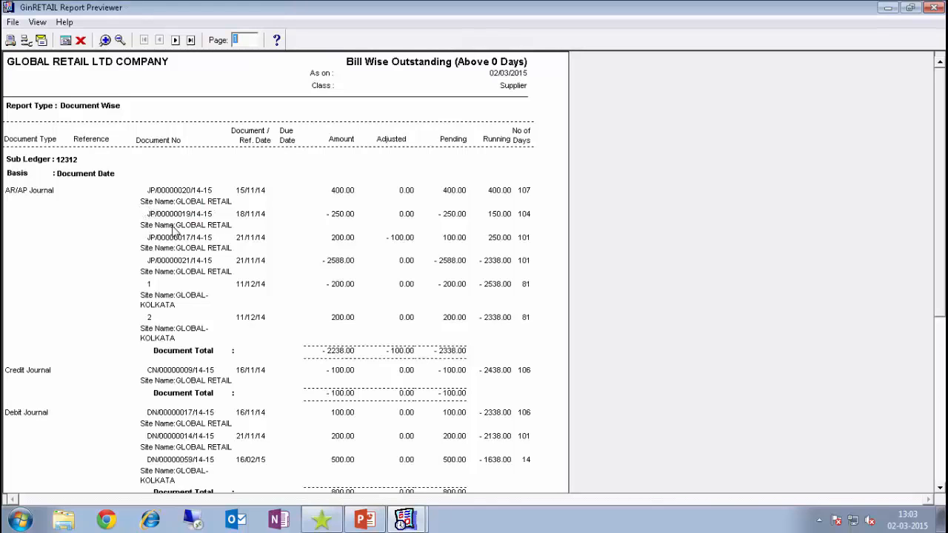
{"action": "key", "text": "Escape"}
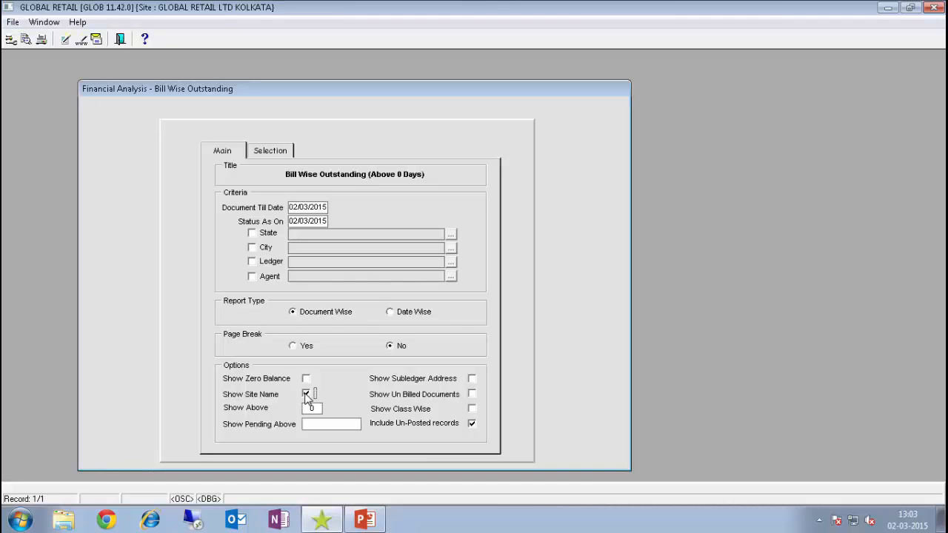
{"action": "left_click", "coordinate": [306, 394]}
{"action": "left_click", "coordinate": [26, 39]}
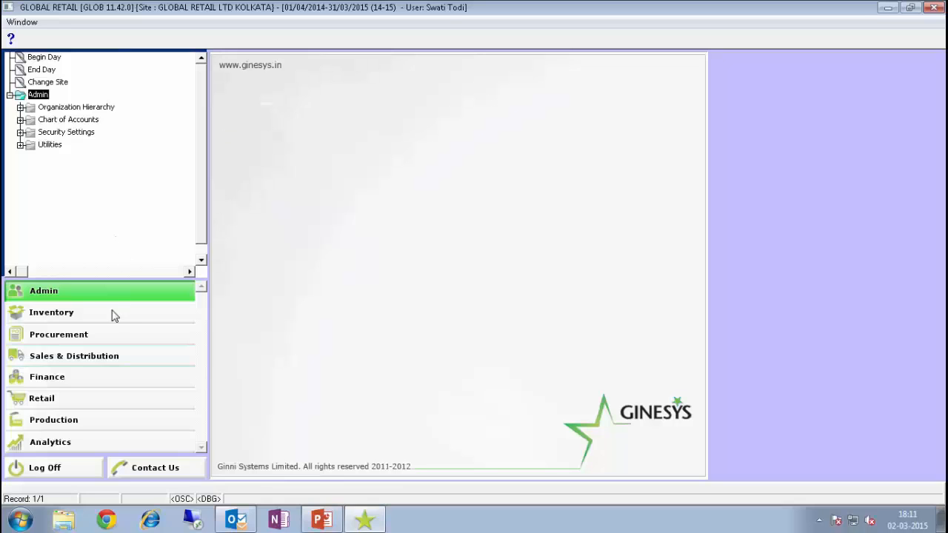
Open a Purchase Service Order from Order Management in the Procurement module and select AMBIKA CLOTHING as its supplier.
{"action": "left_click", "coordinate": [108, 336]}
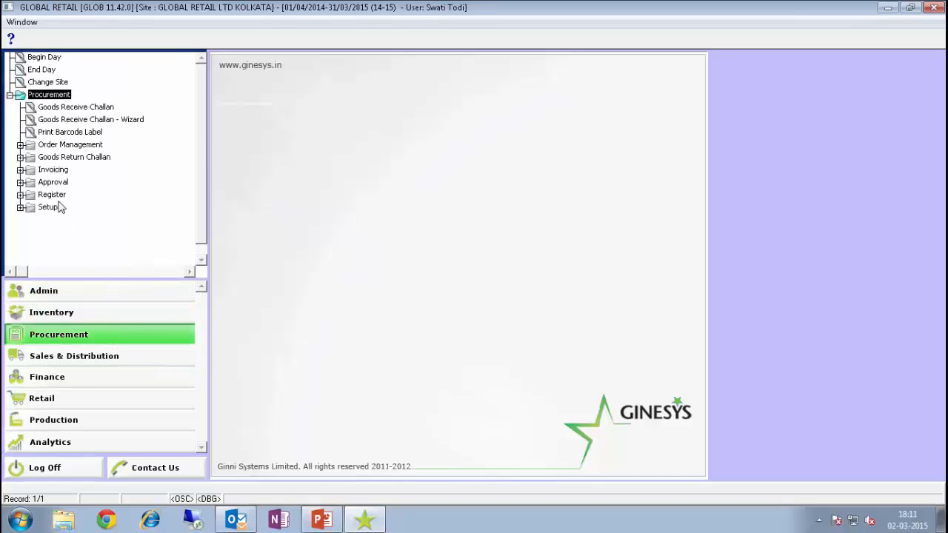
{"action": "left_click", "coordinate": [21, 144]}
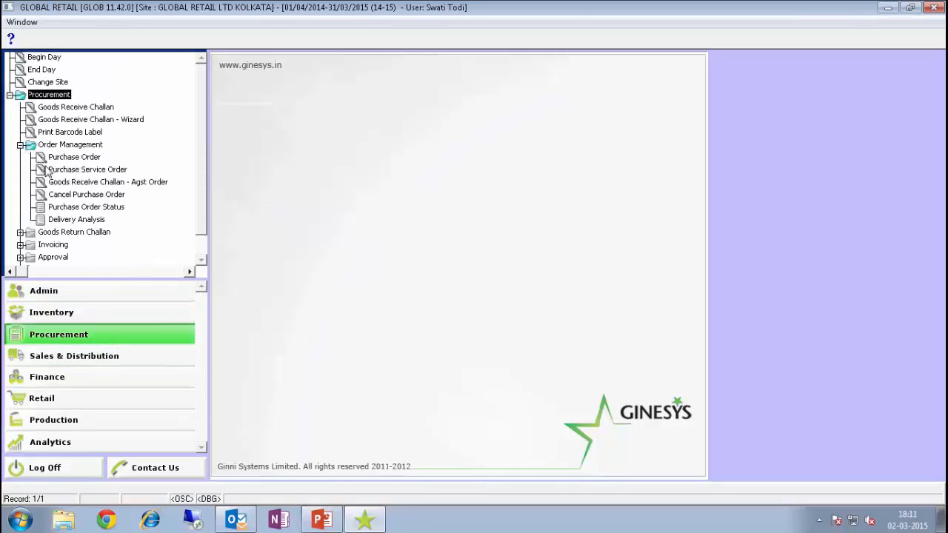
{"action": "double_click", "coordinate": [88, 172]}
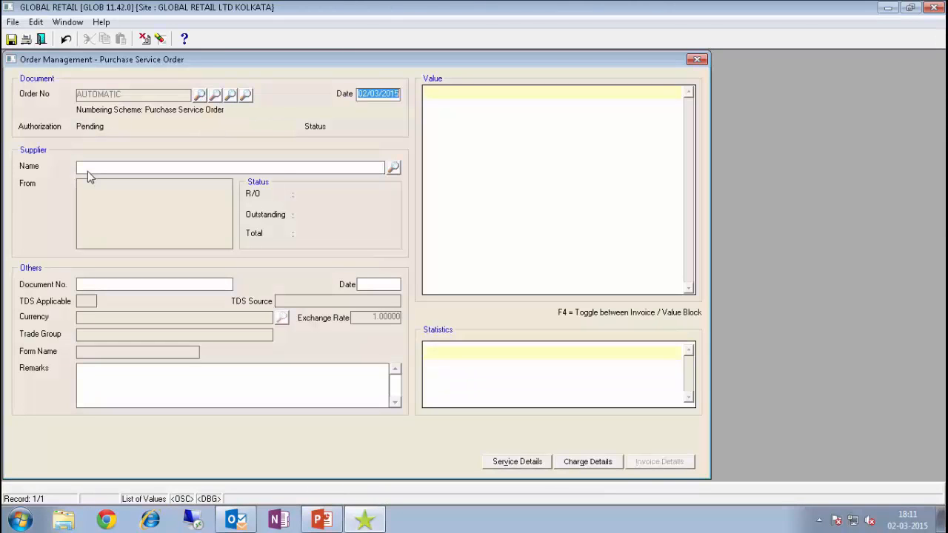
{"action": "key", "text": "Tab"}
{"action": "key", "text": "F2"}
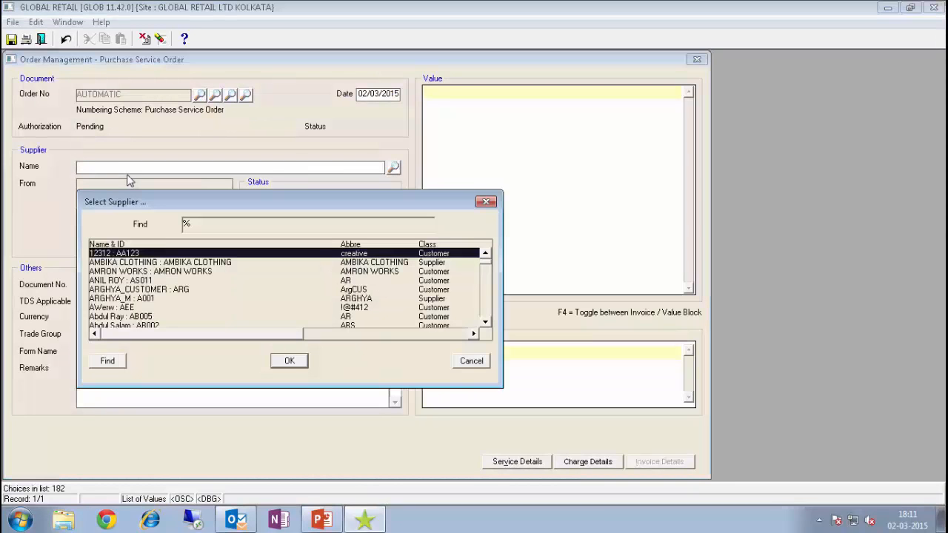
{"action": "left_click", "coordinate": [140, 263]}
{"action": "double_click", "coordinate": [139, 265]}
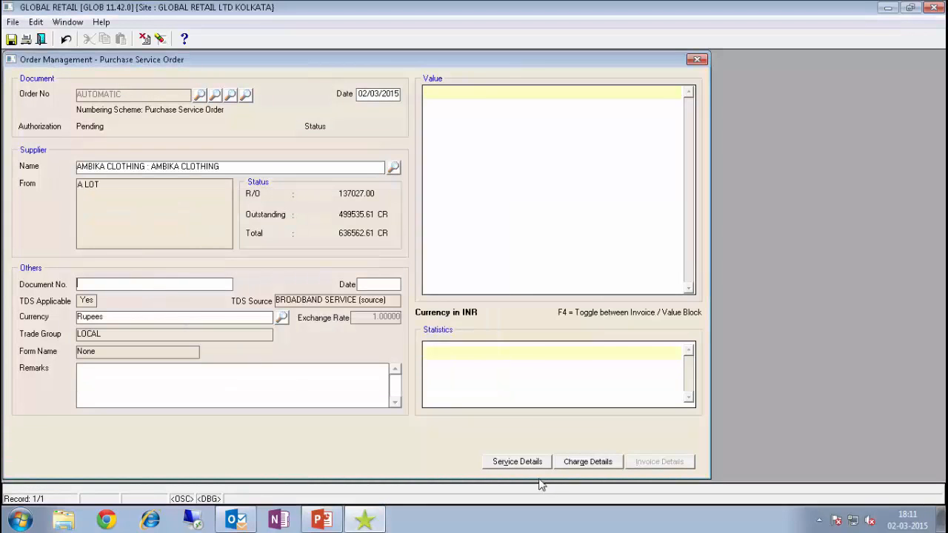
Add the Advertisement service to the service details of the purchase service order.
{"action": "left_click", "coordinate": [518, 462]}
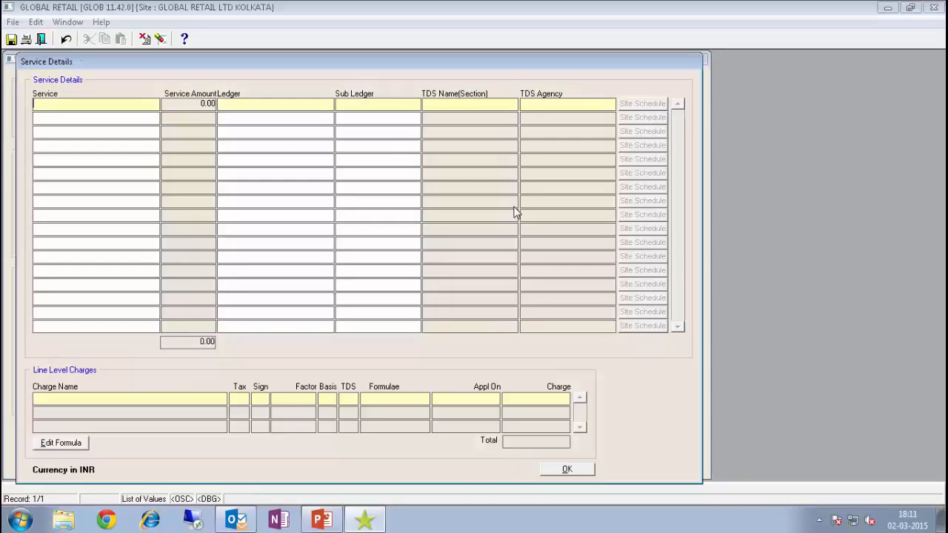
{"action": "key", "text": "F2"}
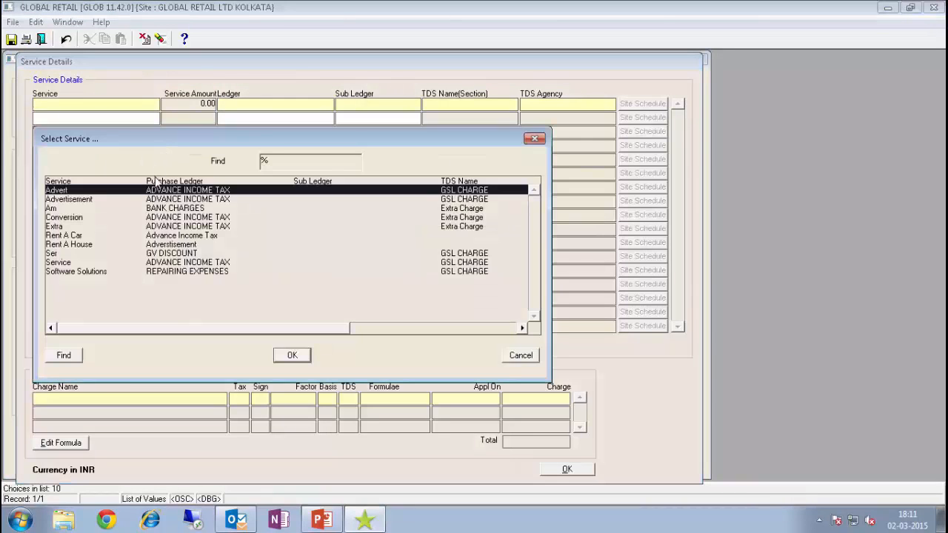
{"action": "left_click", "coordinate": [165, 200]}
{"action": "double_click", "coordinate": [164, 200]}
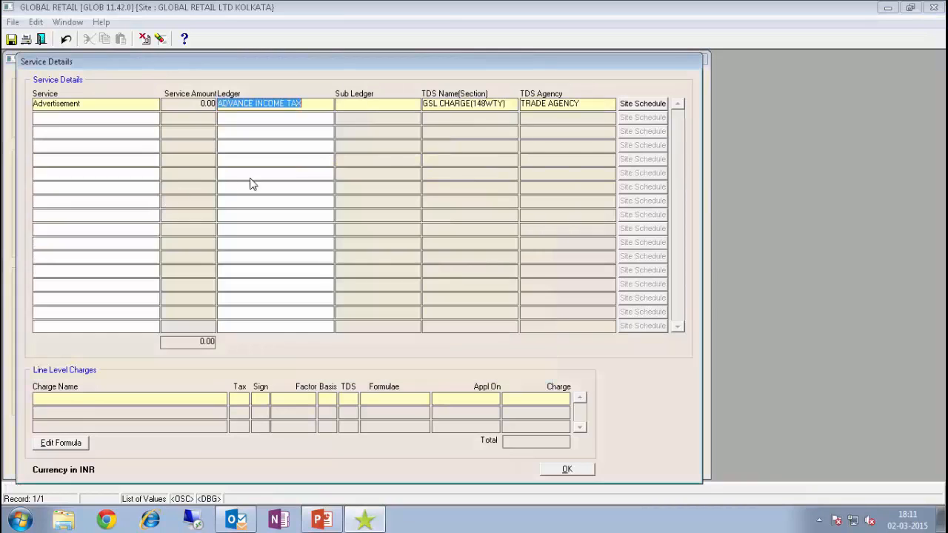
Open the Advertisement service's site schedule and add a line for AND SITE KOLKATA with the description DS ONE.
{"action": "left_click", "coordinate": [626, 106]}
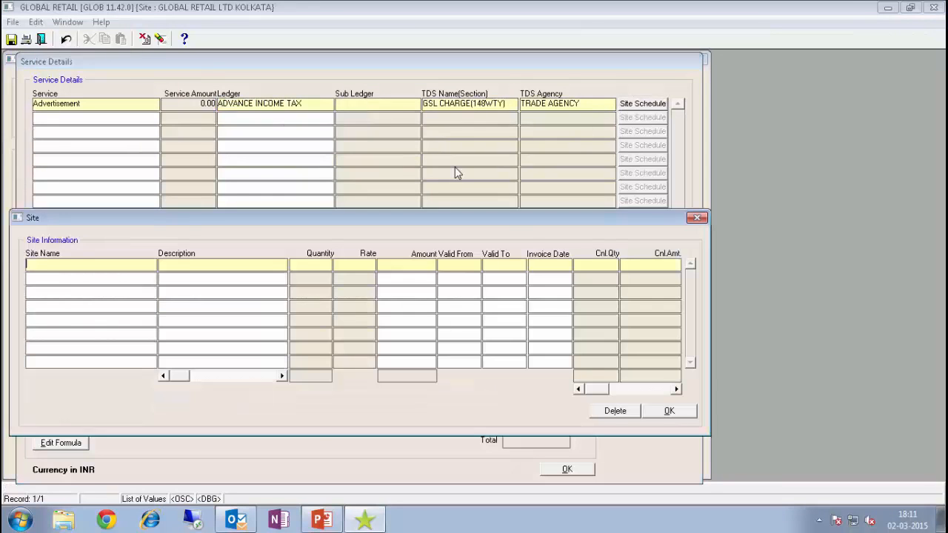
{"action": "key", "text": "F9"}
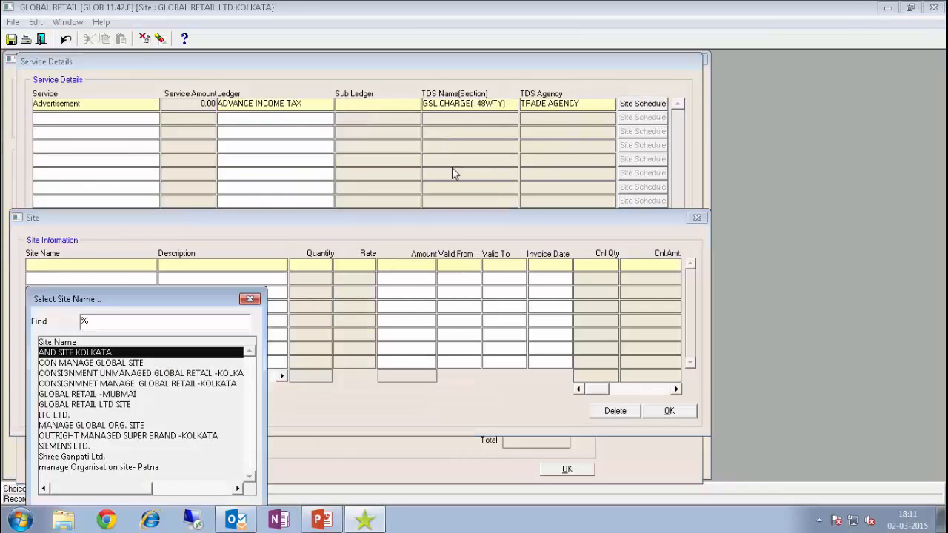
{"action": "key", "text": "Return"}
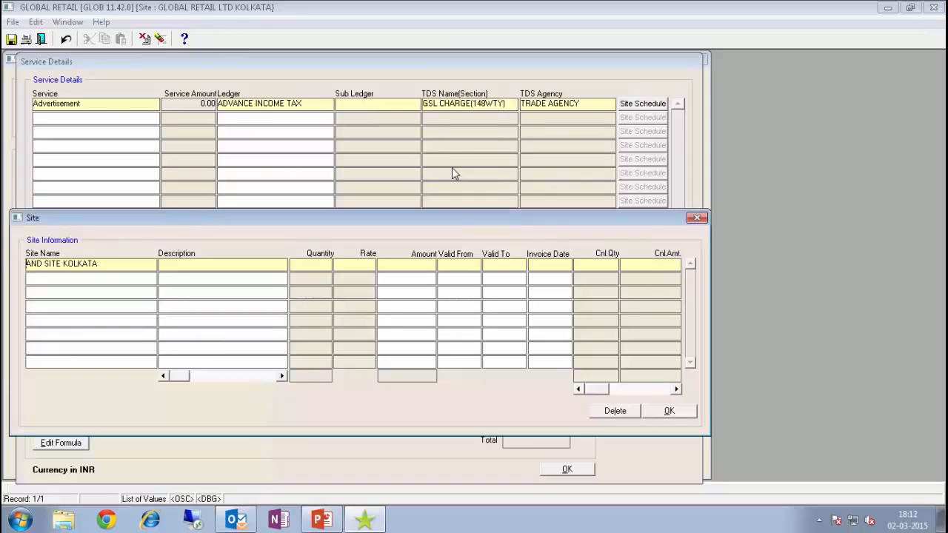
{"action": "key", "text": "Tab"}
{"action": "key", "text": "F9"}
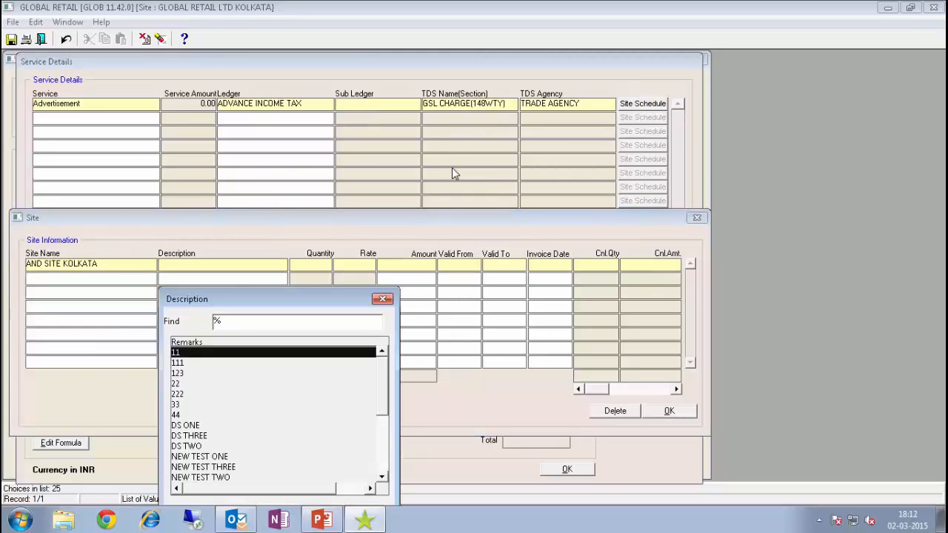
{"action": "type", "text": "dS"}
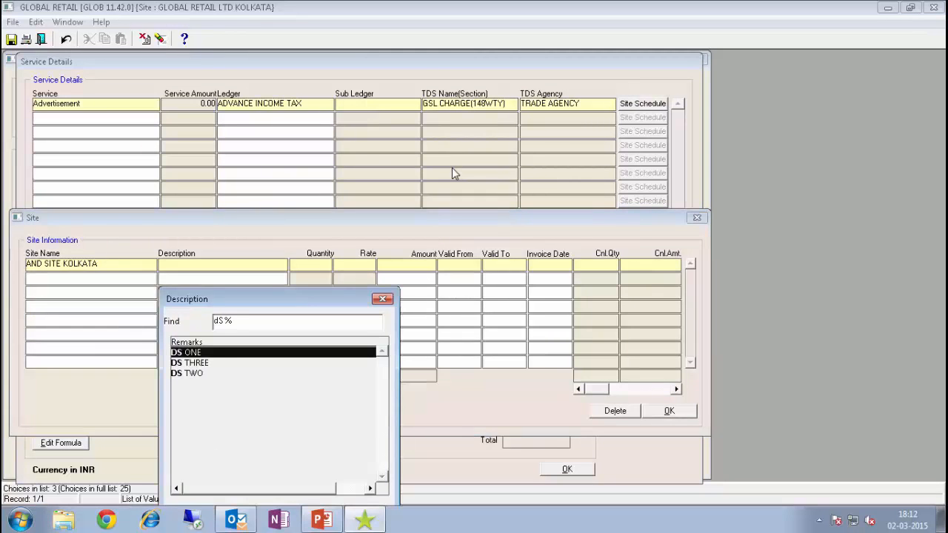
{"action": "key", "text": "Return"}
Set the first site line's amount to 1000 and its validity from 02/03/2015 to 03/03/2015, keeping the default invoice date.
{"action": "type", "text": "1000"}
{"action": "key", "text": "Tab"}
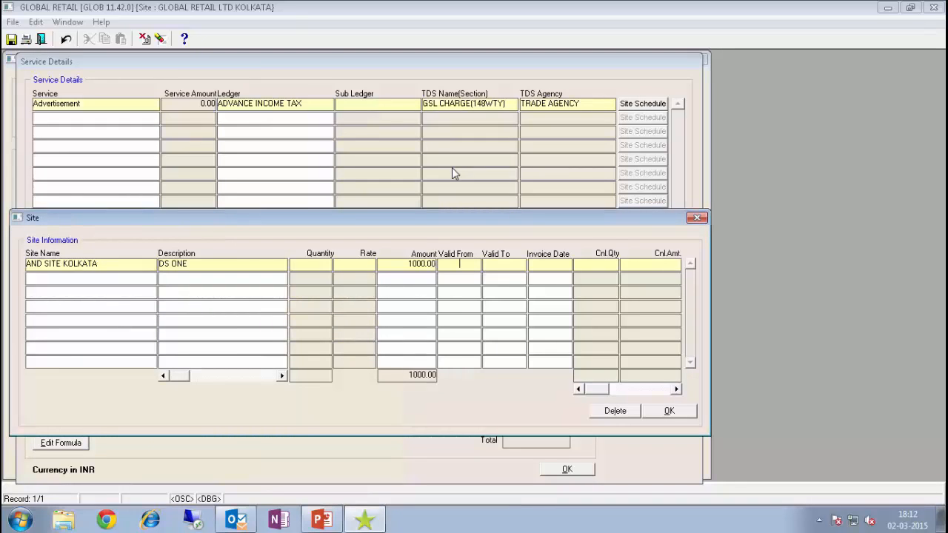
{"action": "type", "text": "02/03/2015"}
{"action": "key", "text": "Tab"}
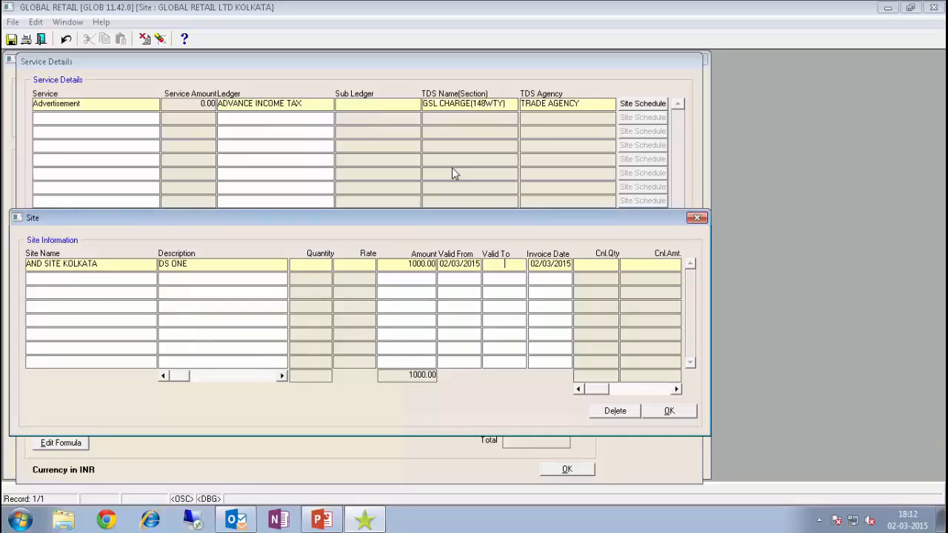
{"action": "type", "text": "030315"}
{"action": "key", "text": "Tab"}
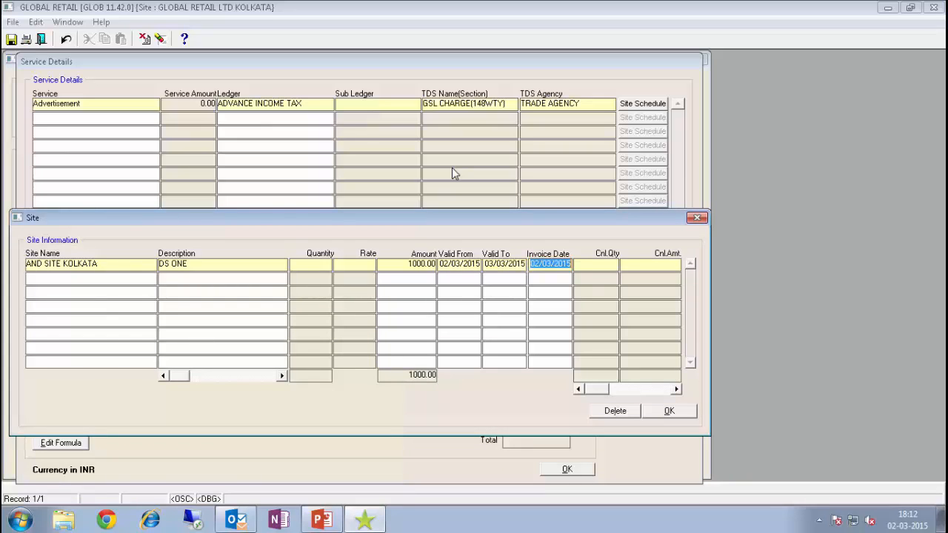
{"action": "key", "text": "Tab"}
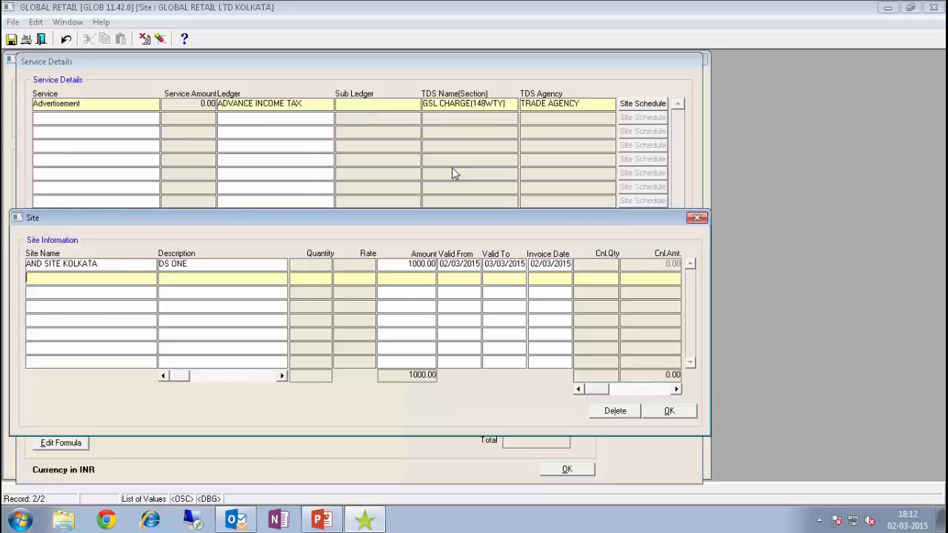
Add a second site line for AND SITE KOLKATA, also with the description DS ONE.
{"action": "key", "text": "F9"}
{"action": "key", "text": "Return"}
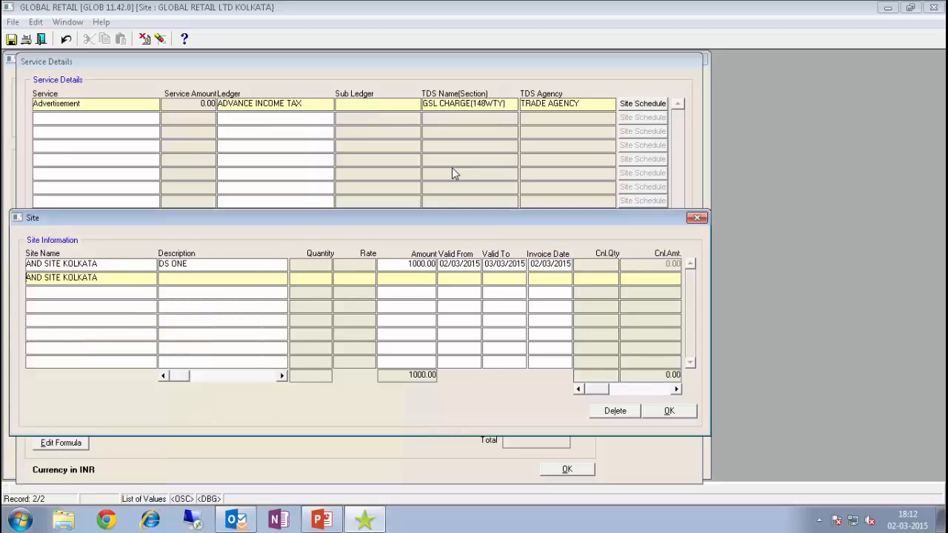
{"action": "key", "text": "F9"}
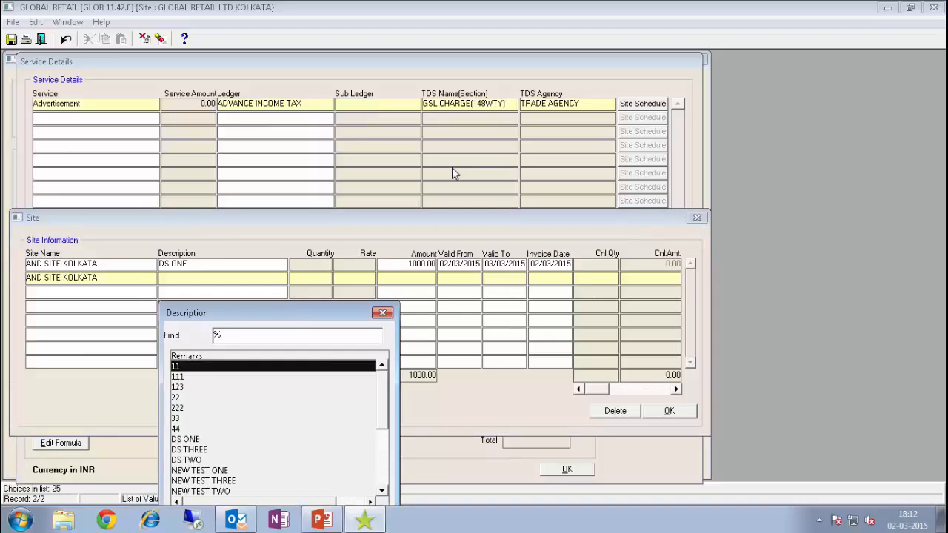
{"action": "type", "text": "dS"}
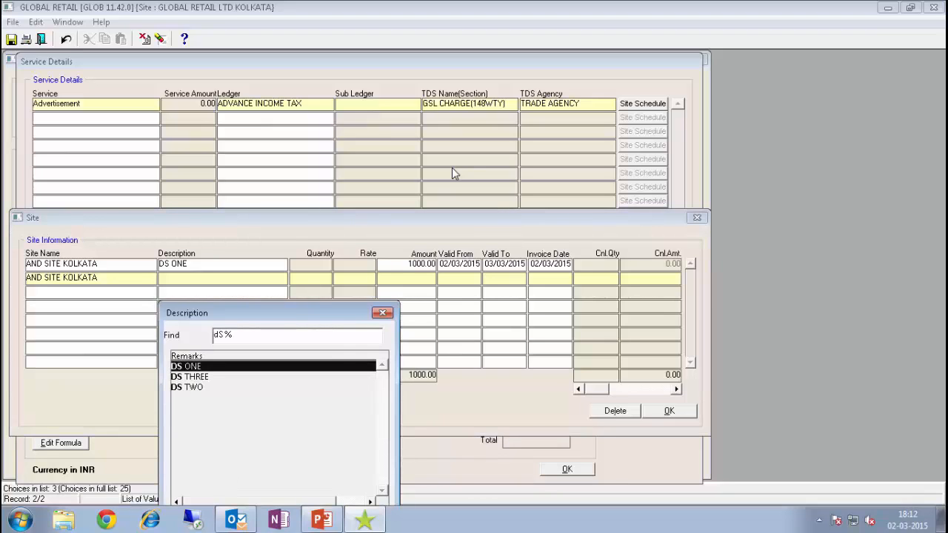
{"action": "key", "text": "Return"}
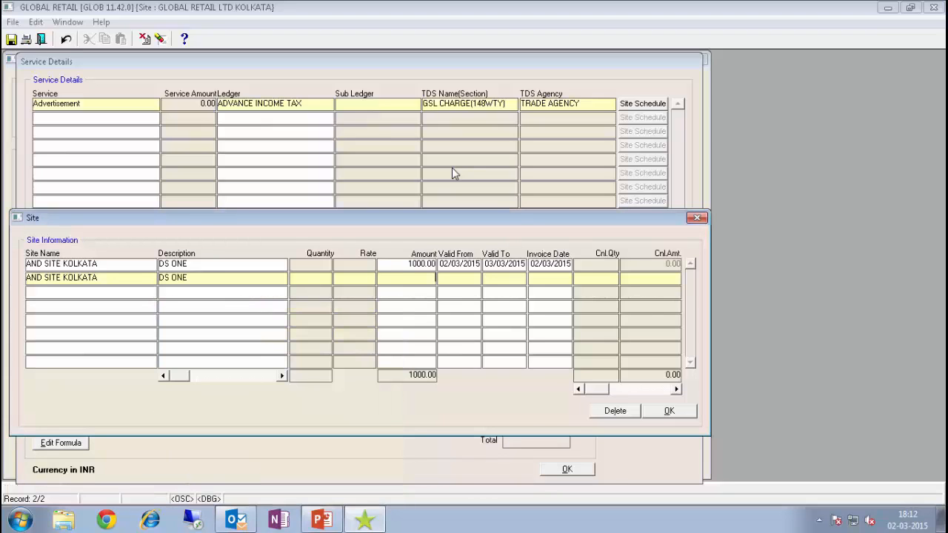
Give the second site line an amount of 2000 and validity from 02/03/2015 to 03/03/2015, and try to continue to another line.
{"action": "type", "text": "2000"}
{"action": "key", "text": "Tab"}
{"action": "type", "text": "02"}
{"action": "type", "text": "/03/2015"}
{"action": "key", "text": "Tab"}
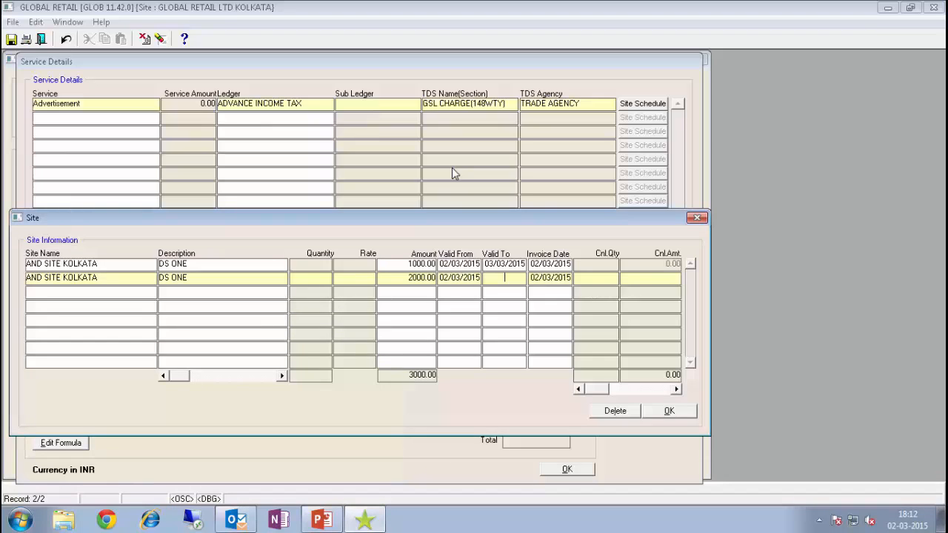
{"action": "type", "text": "030315"}
{"action": "key", "text": "Tab"}
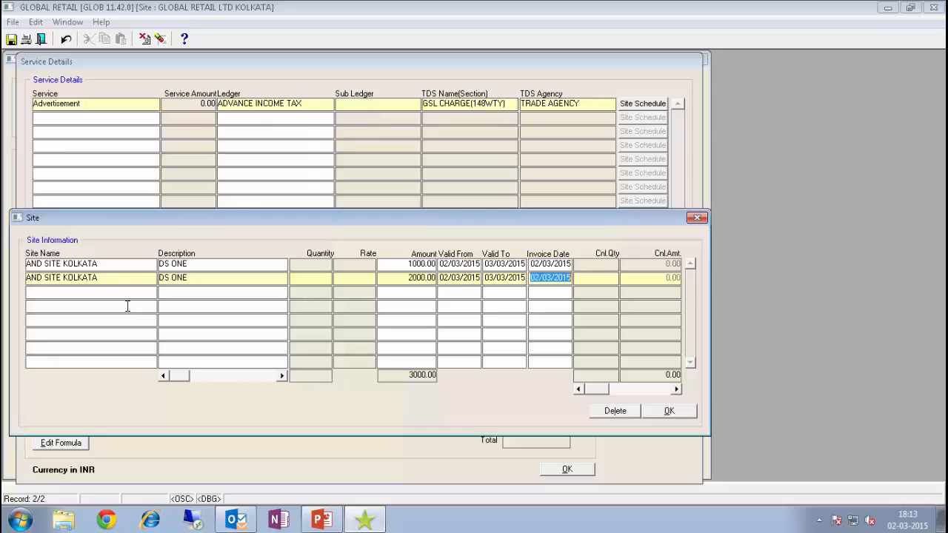
{"action": "left_click", "coordinate": [127, 306]}
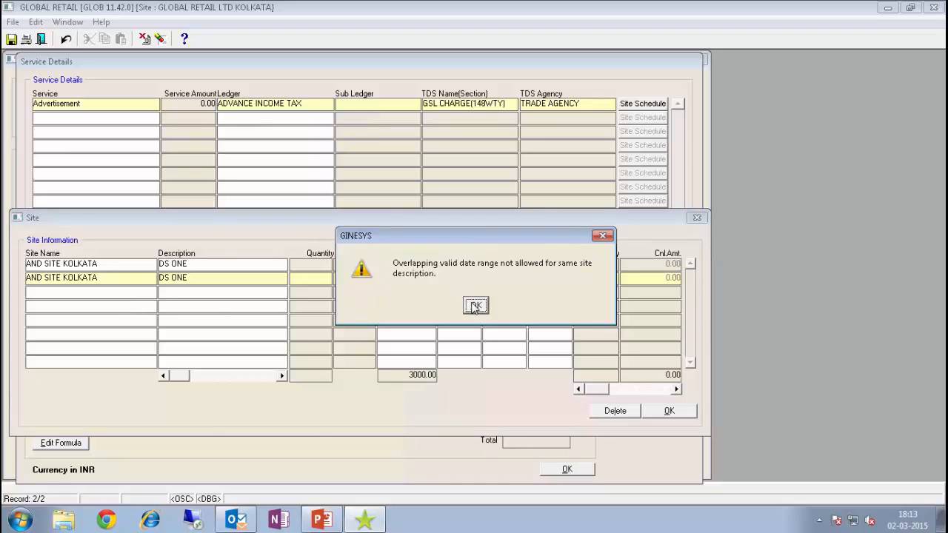
{"action": "left_click", "coordinate": [476, 306]}
Change the second site line's description to DS THREE and accept the site schedule.
{"action": "left_click", "coordinate": [232, 280]}
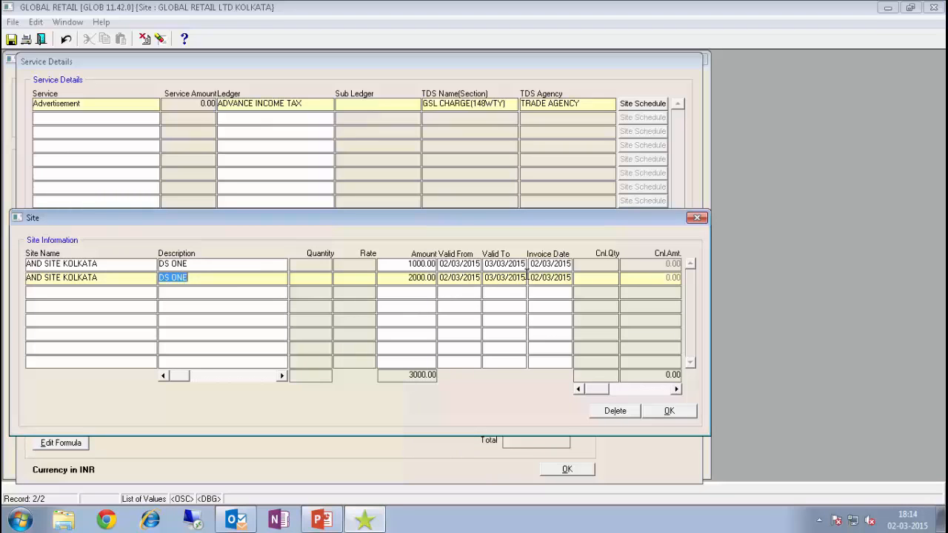
{"action": "double_click", "coordinate": [234, 279]}
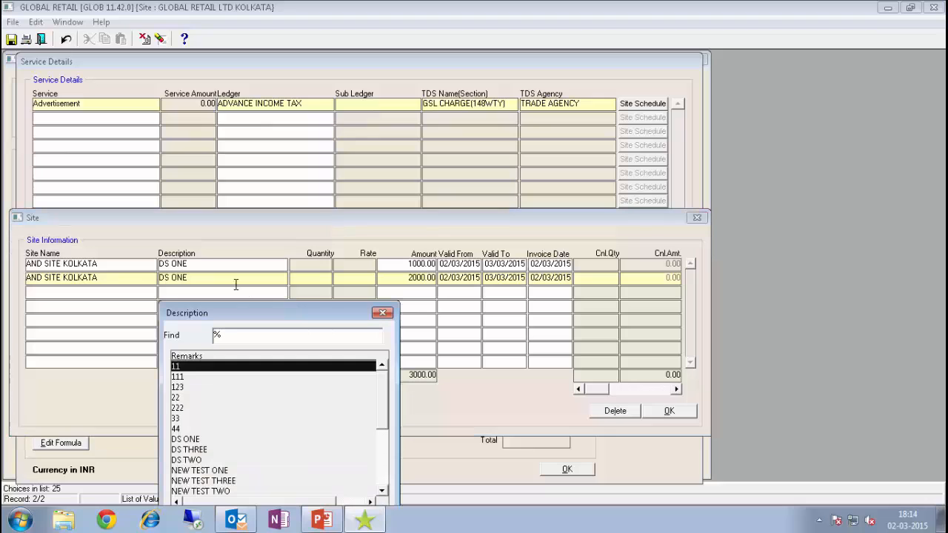
{"action": "left_click", "coordinate": [204, 451]}
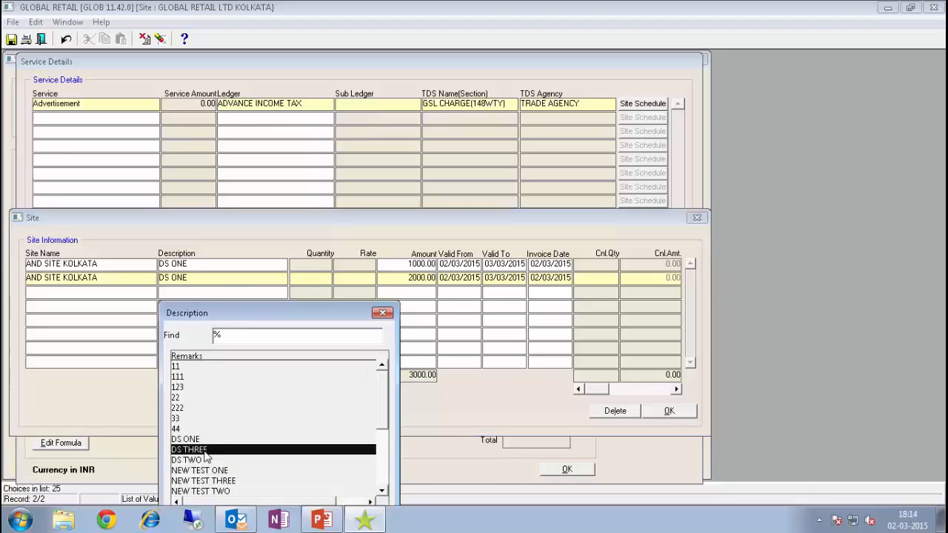
{"action": "double_click", "coordinate": [205, 451]}
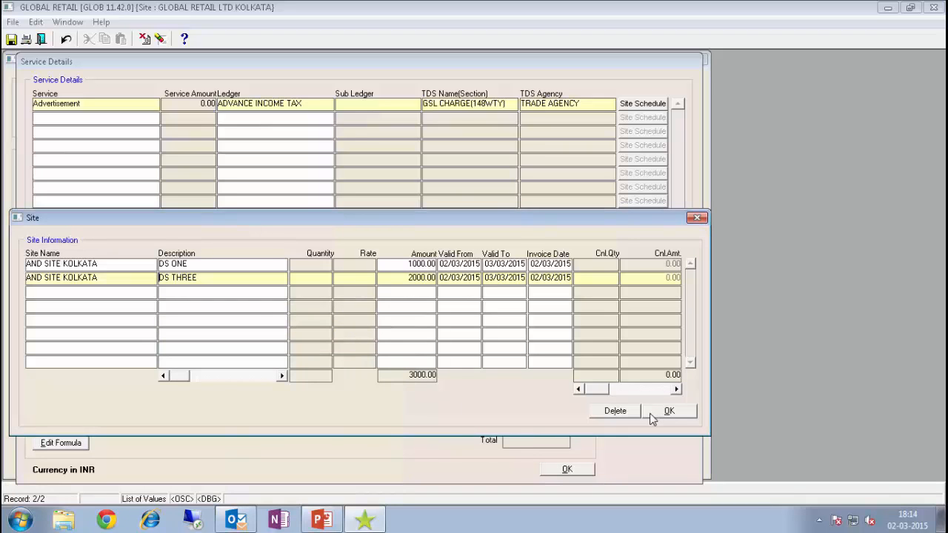
{"action": "left_click", "coordinate": [651, 416]}
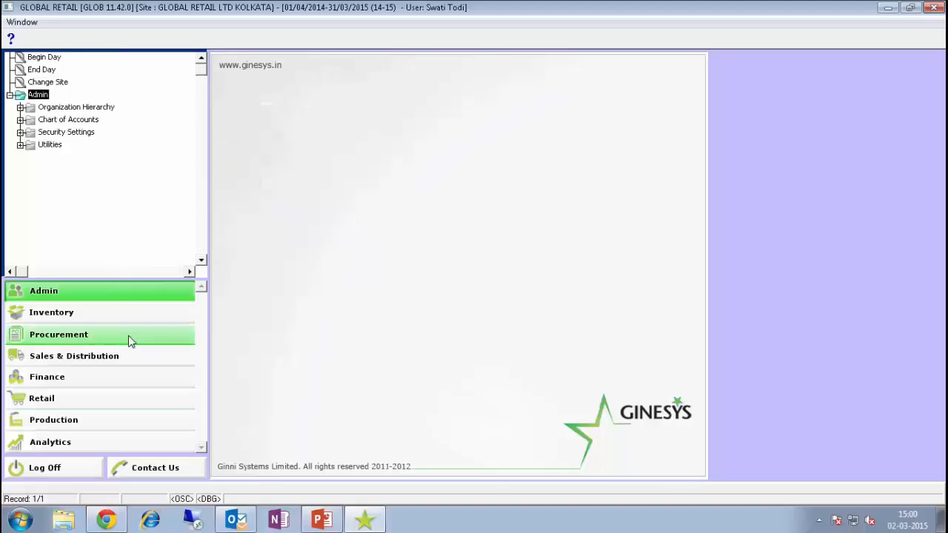
Open the adhoc Delivery Challan from Delivery in Sales & Distribution and retrieve the challan with DC barcode 0019910.
{"action": "left_click", "coordinate": [126, 367]}
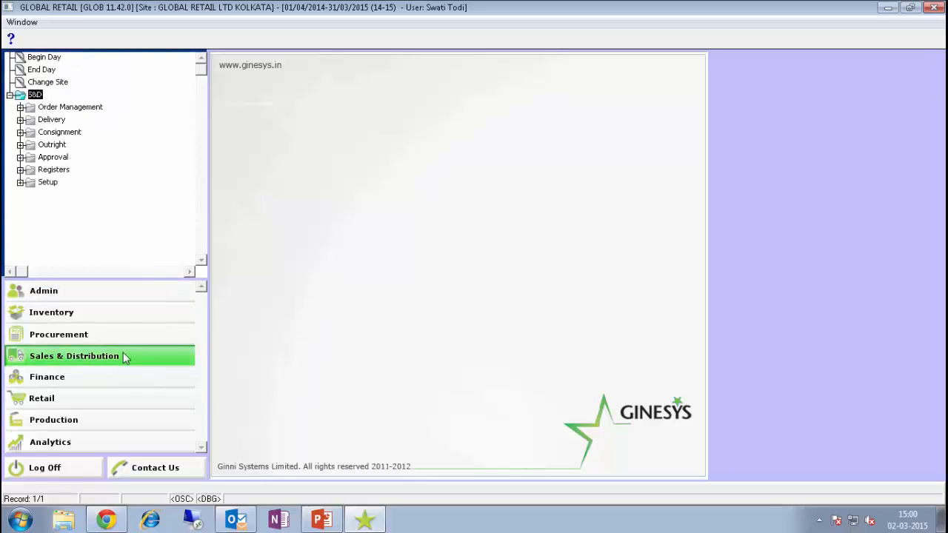
{"action": "left_click", "coordinate": [20, 120]}
{"action": "double_click", "coordinate": [65, 145]}
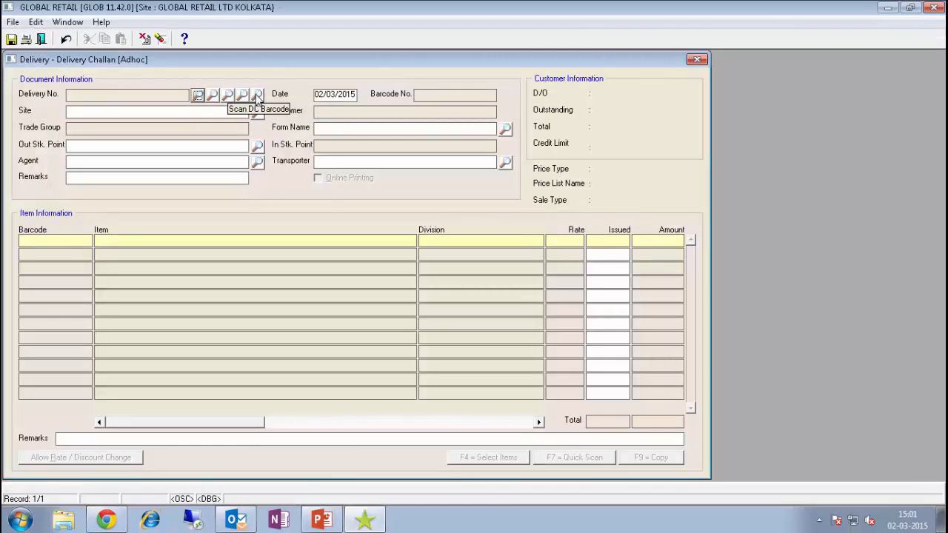
{"action": "left_click", "coordinate": [257, 96]}
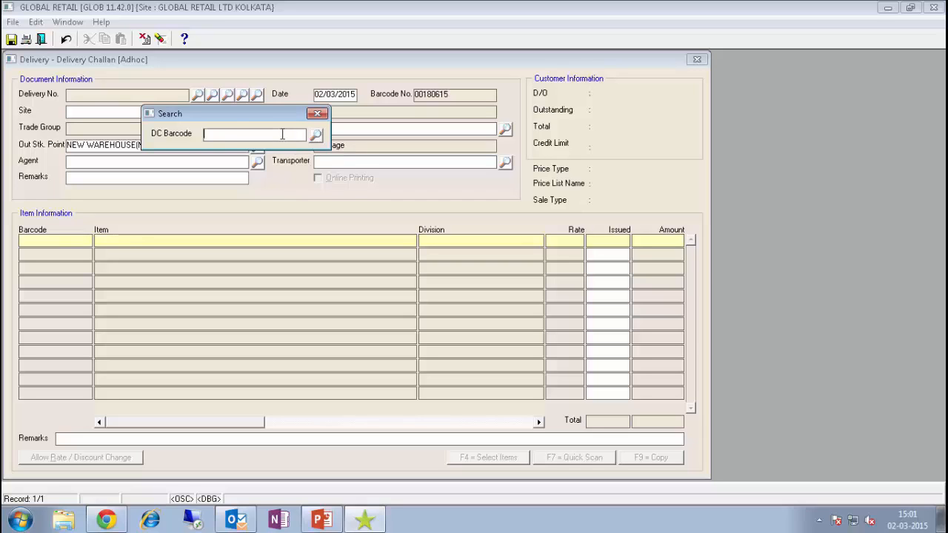
{"action": "type", "text": "0019910"}
{"action": "key", "text": "Return"}
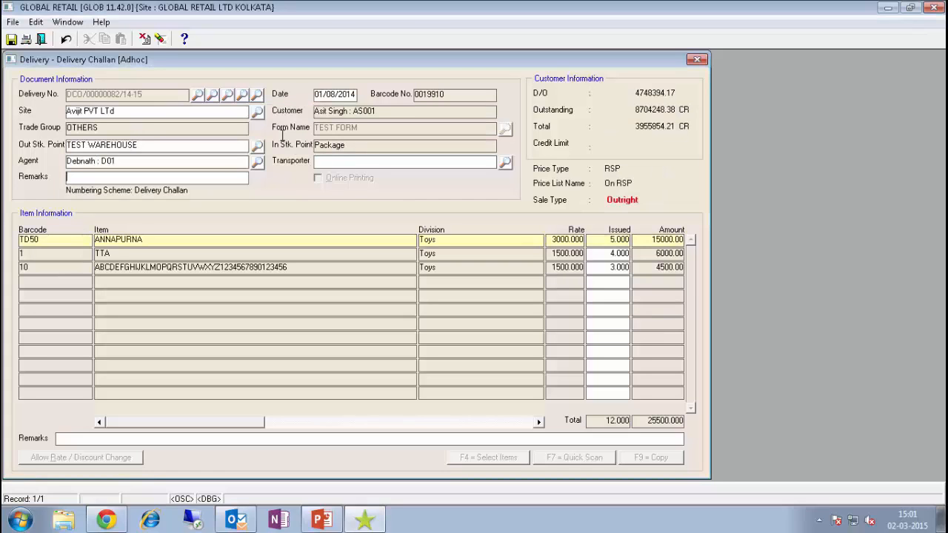